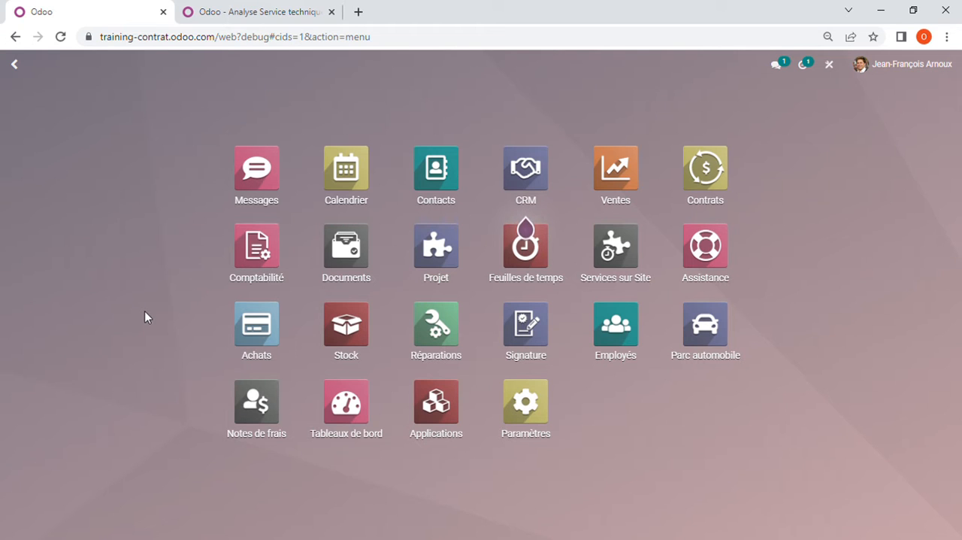
Step: Create a sales quotation for COPRALIM with one Chambre froide EUROPA in the Porte pivotante, 60 mm configuration
{"action": "left_click", "coordinate": [619, 186]}
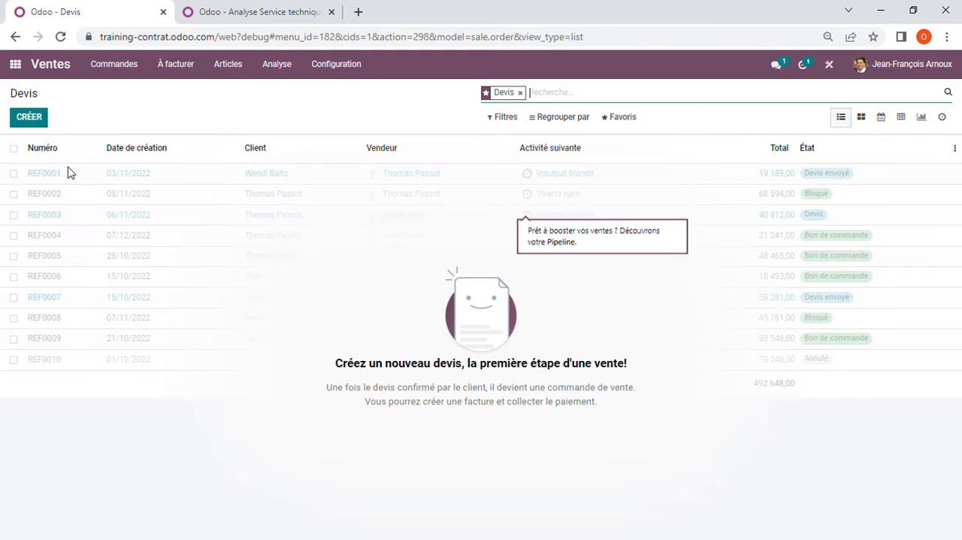
{"action": "left_click", "coordinate": [32, 119]}
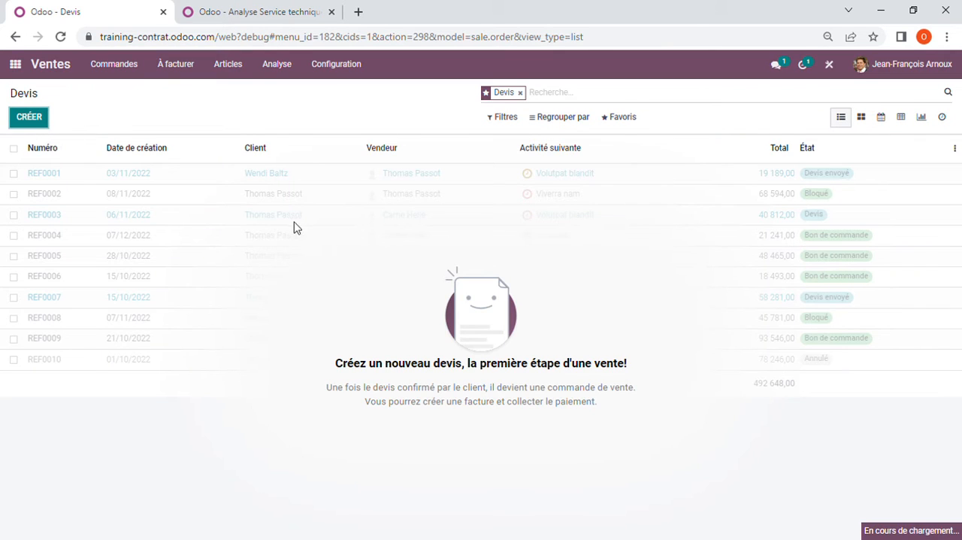
{"action": "left_click", "coordinate": [290, 257]}
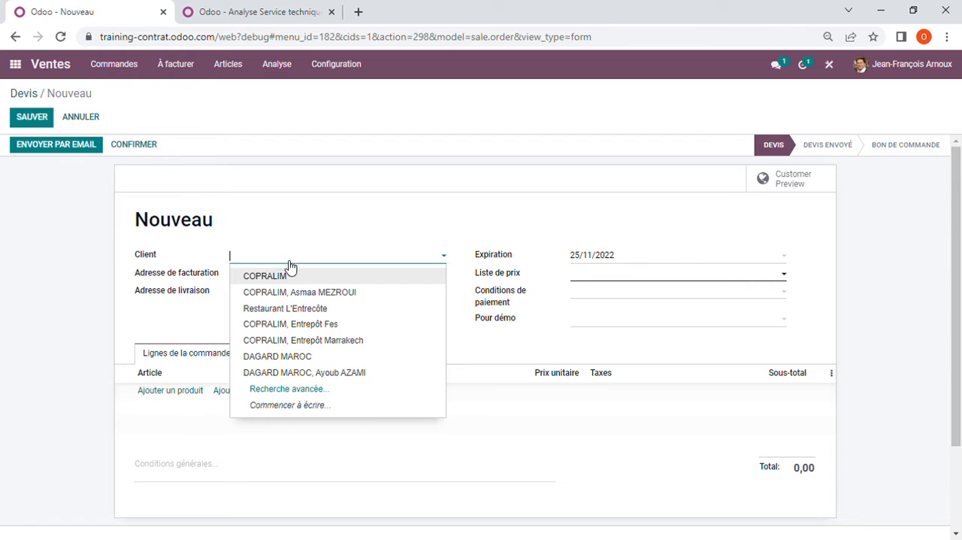
{"action": "left_click", "coordinate": [289, 275]}
{"action": "left_click", "coordinate": [167, 405]}
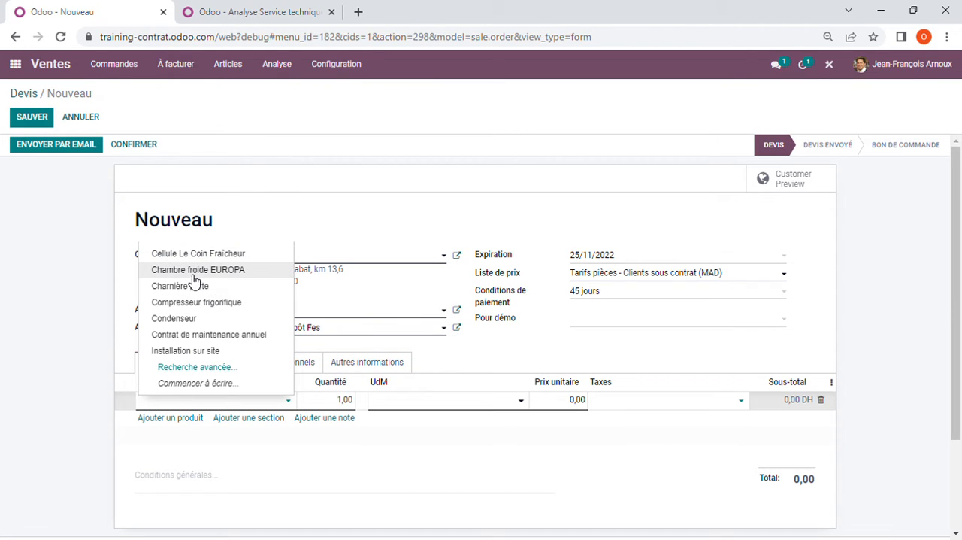
{"action": "left_click", "coordinate": [194, 274]}
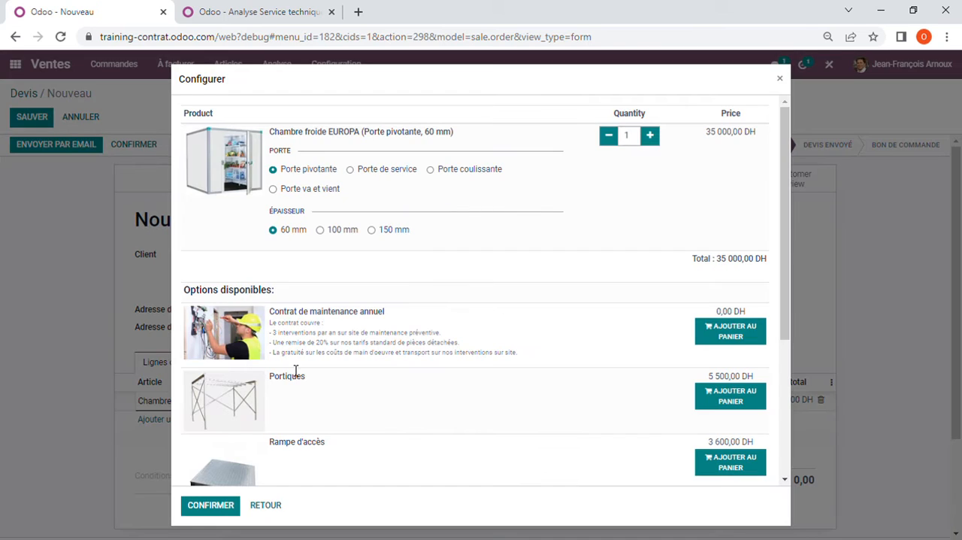
{"action": "left_click", "coordinate": [215, 507]}
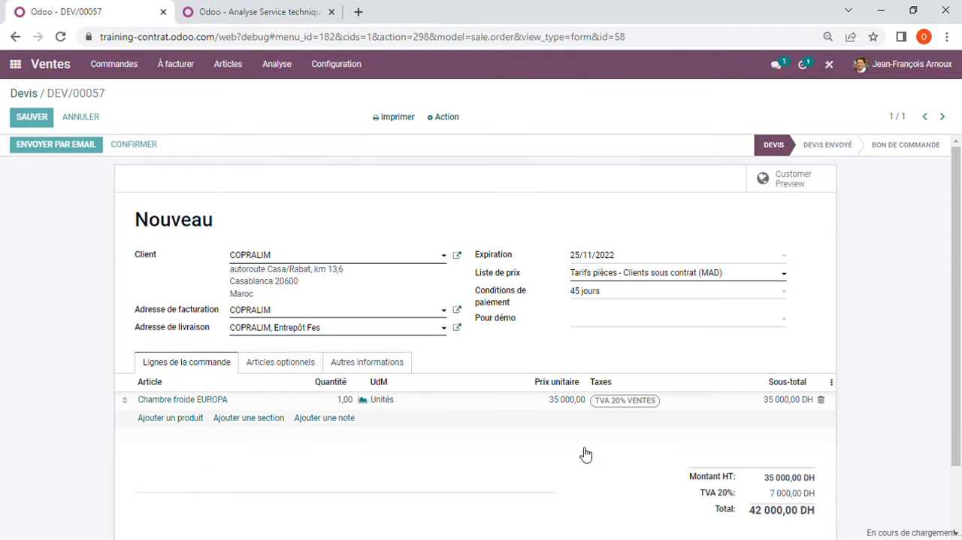
Step: Add the optional Contrat de maintenance annuel to the quotation's order lines and confirm the quotation as a sales order
{"action": "left_click", "coordinate": [289, 364]}
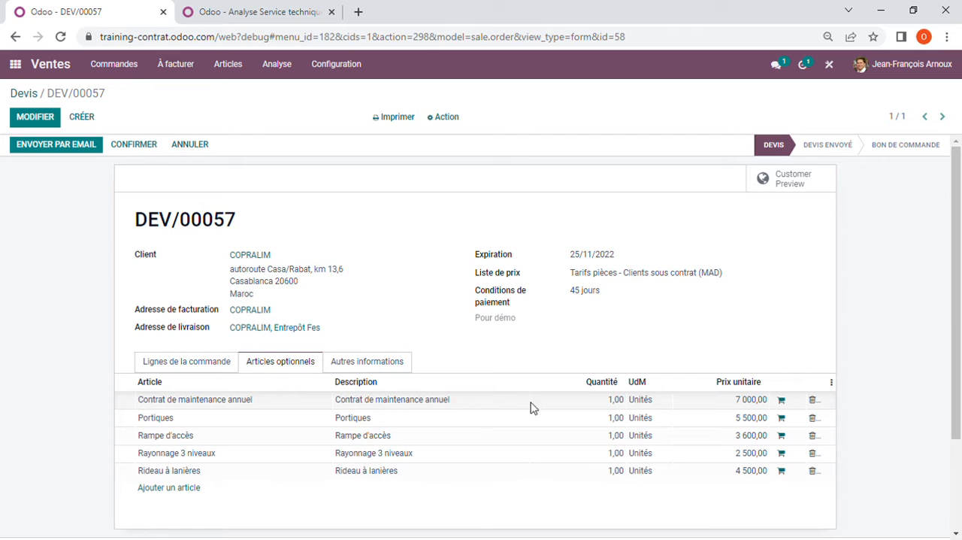
{"action": "left_click", "coordinate": [783, 401]}
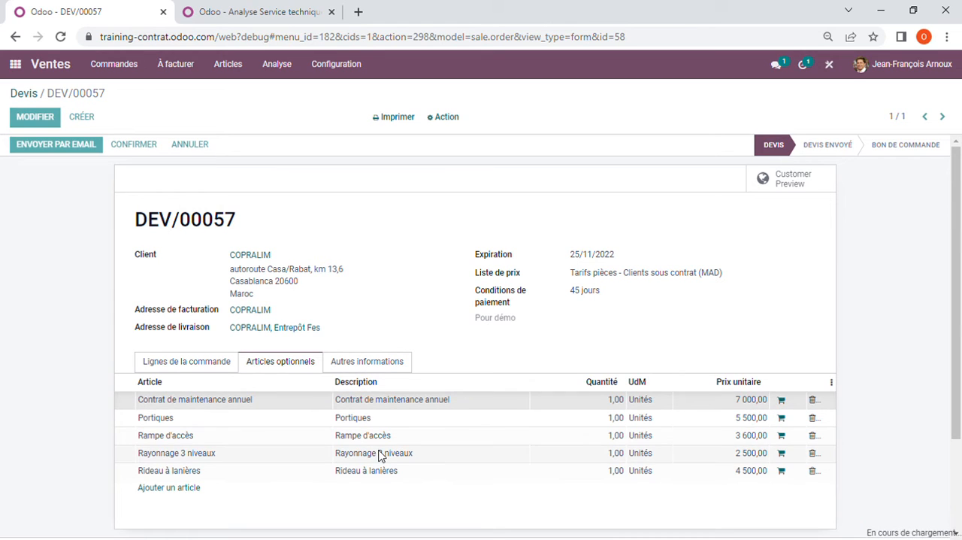
{"action": "left_click", "coordinate": [193, 363]}
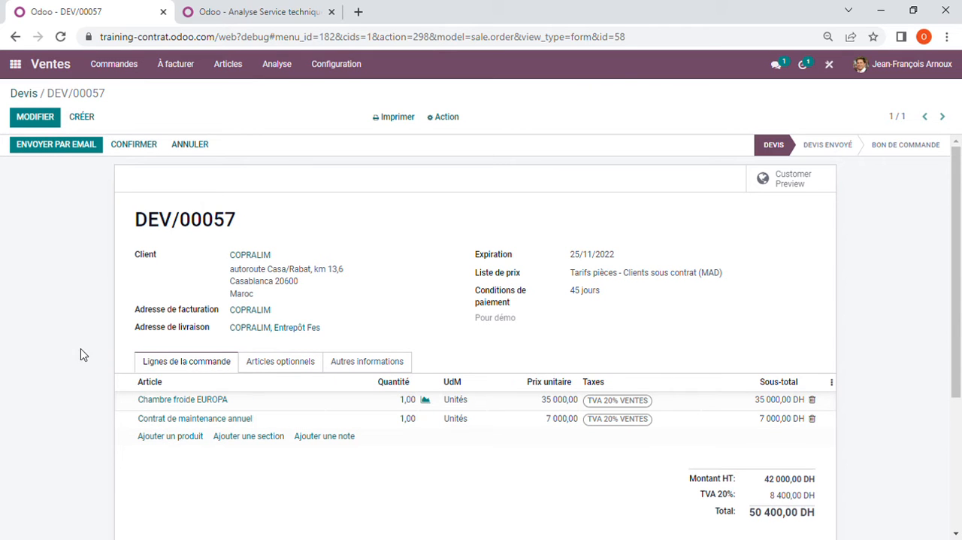
{"action": "left_click", "coordinate": [143, 150]}
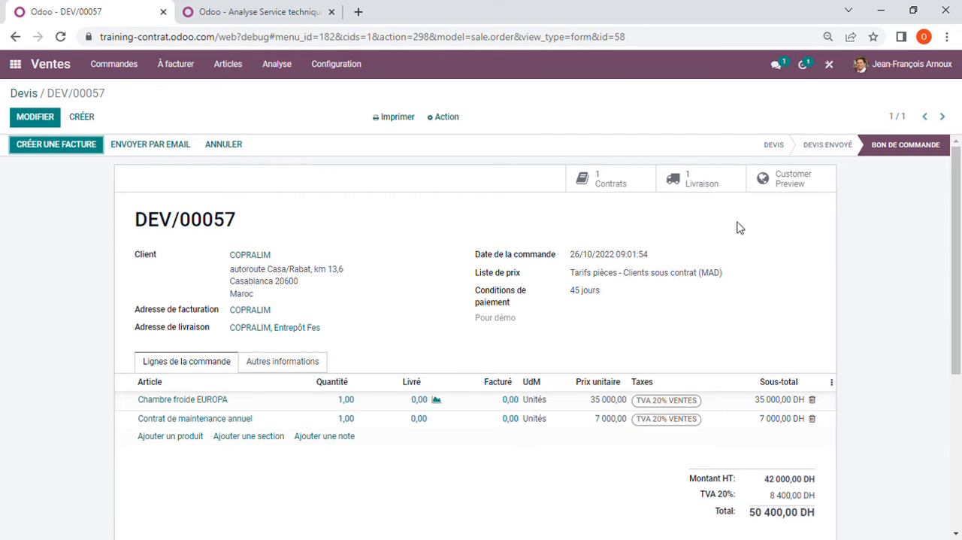
Step: Open the sales order's delivery and validate the shipment of the cold room
{"action": "left_click", "coordinate": [712, 182]}
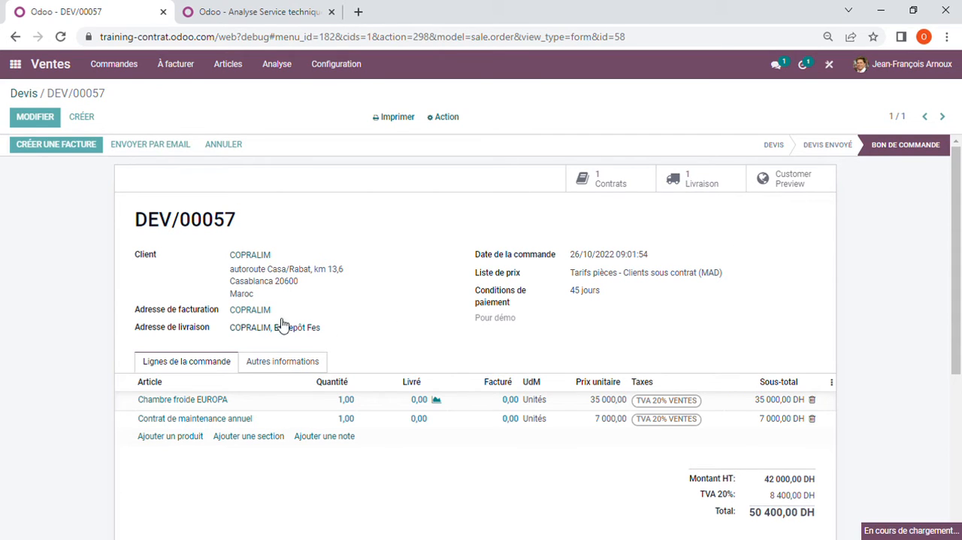
{"action": "left_click", "coordinate": [36, 148]}
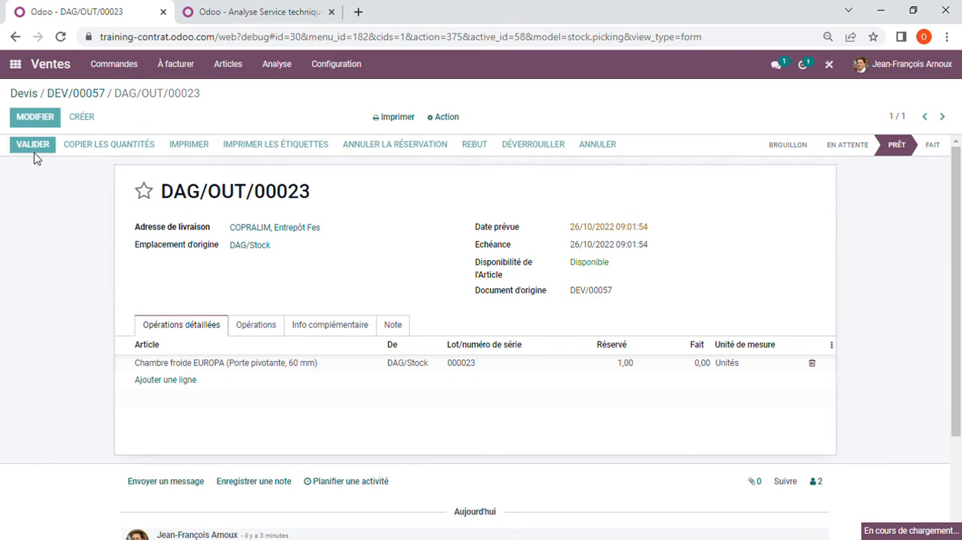
{"action": "left_click", "coordinate": [204, 176]}
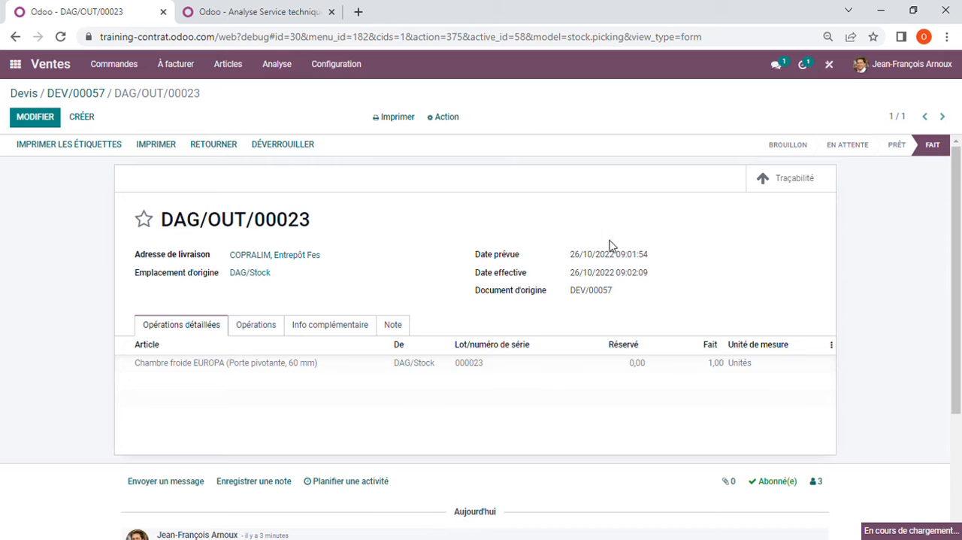
Step: Open the maintenance contract linked to the order, review its dates and lines, and inspect the equipment it covers
{"action": "left_click", "coordinate": [622, 181]}
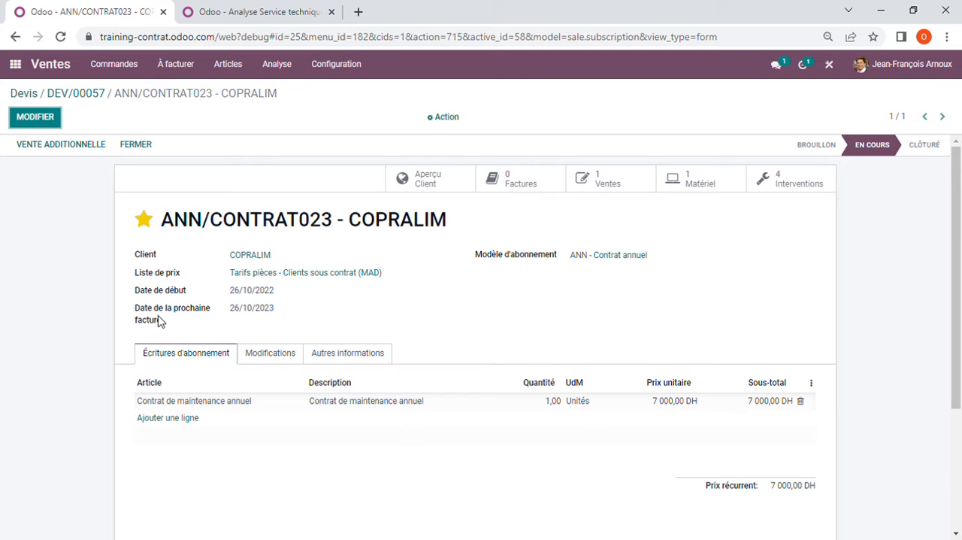
{"action": "mouse_move", "coordinate": [160, 322]}
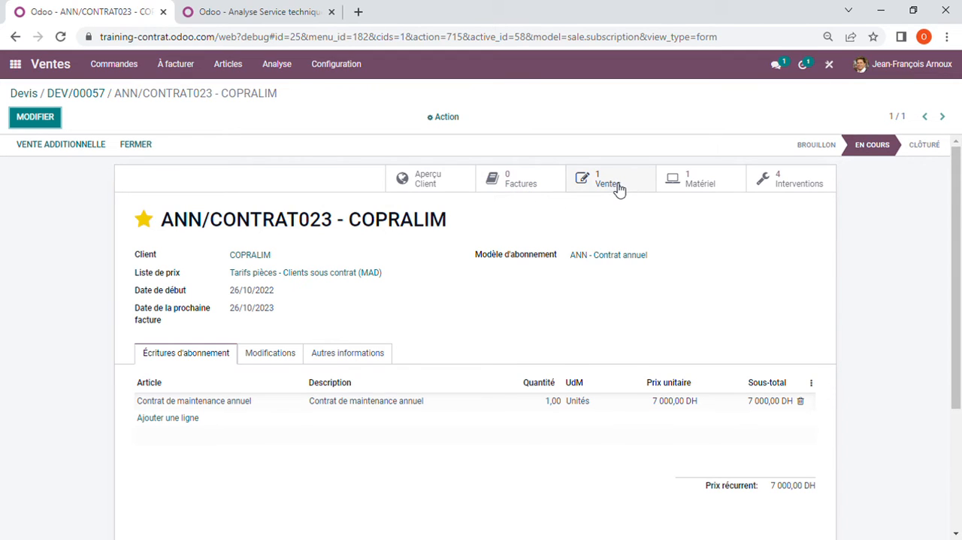
{"action": "left_click", "coordinate": [690, 182]}
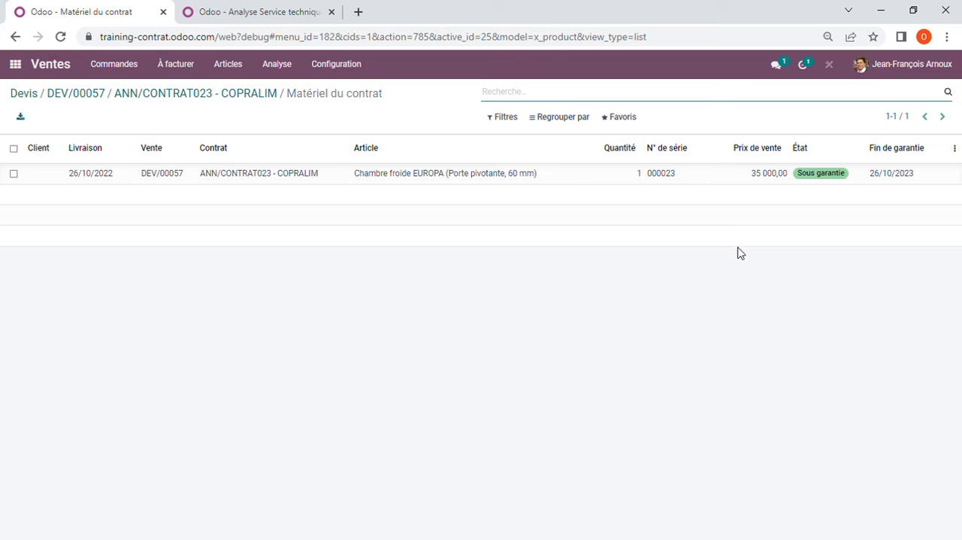
{"action": "left_click", "coordinate": [224, 96]}
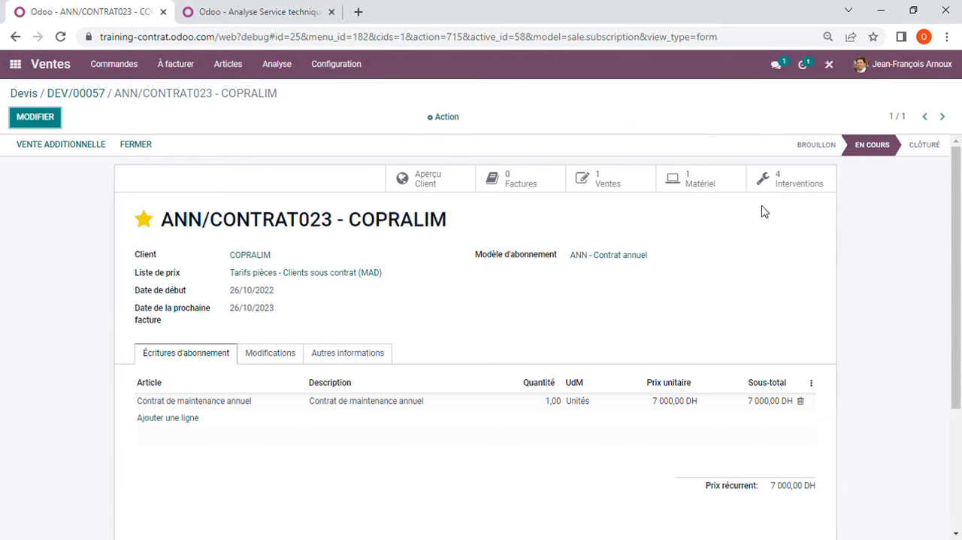
Step: Examine the contract's scheduled interventions and review the first preventive intervention's description and planned activity
{"action": "left_click", "coordinate": [785, 180]}
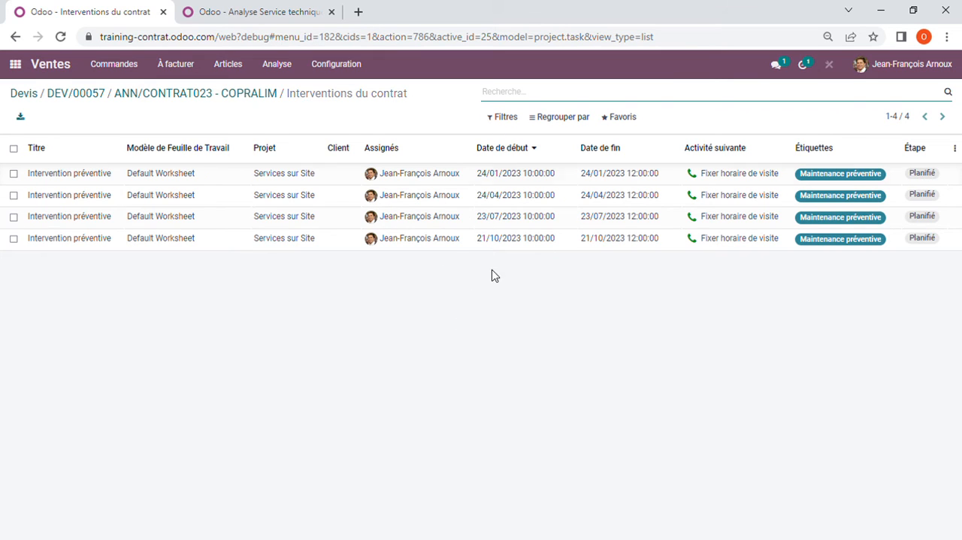
{"action": "left_click", "coordinate": [427, 177]}
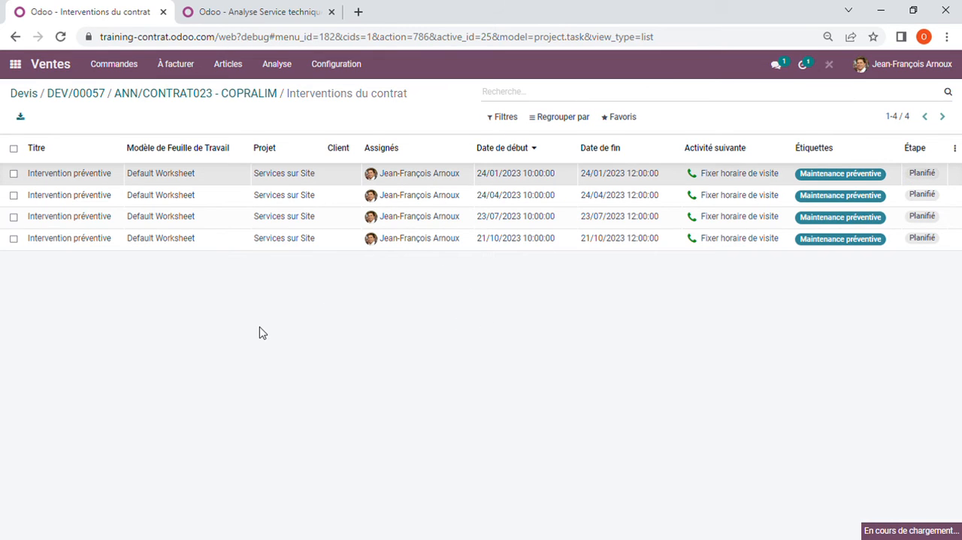
{"action": "scroll", "coordinate": [260, 333], "scroll_direction": "down", "scroll_amount": 3}
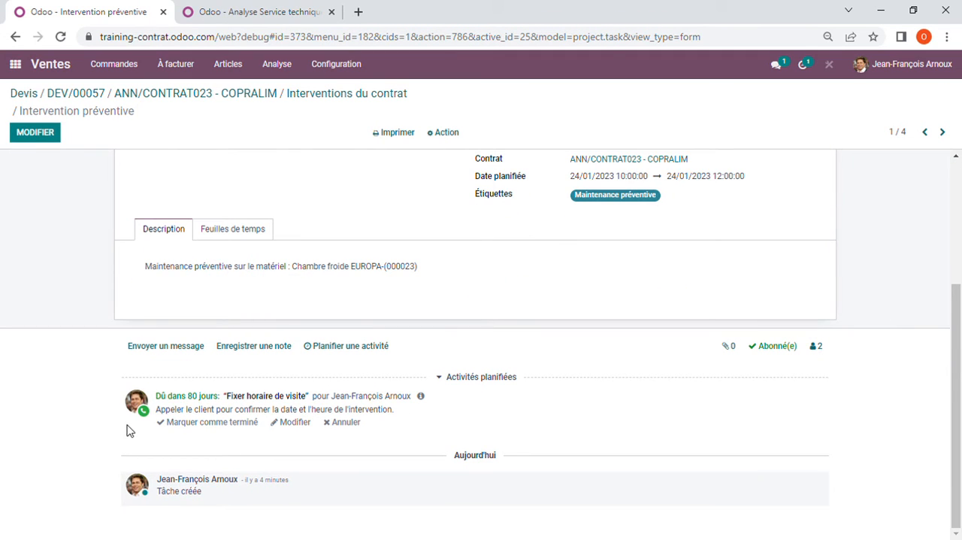
{"action": "scroll", "coordinate": [433, 403], "scroll_direction": "up", "scroll_amount": 2}
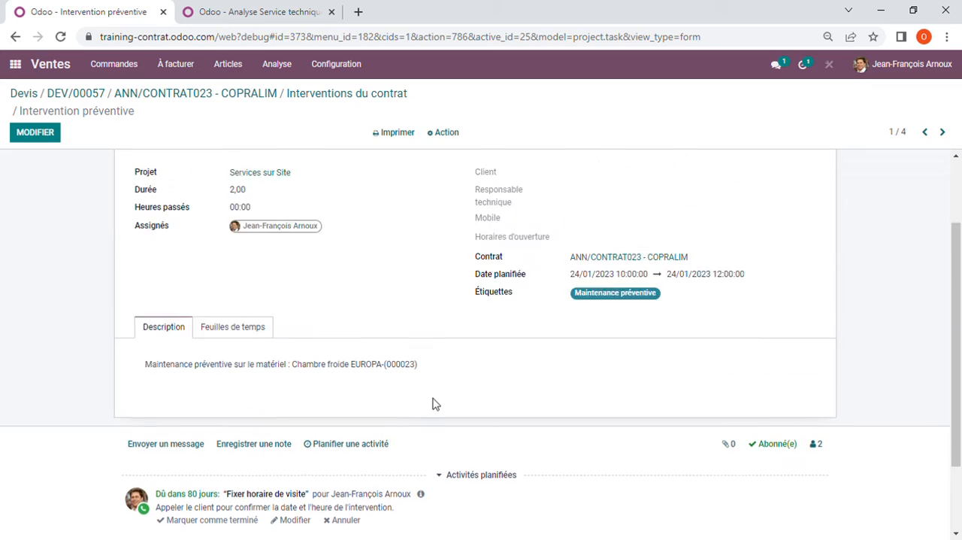
{"action": "scroll", "coordinate": [432, 403], "scroll_direction": "up", "scroll_amount": 2}
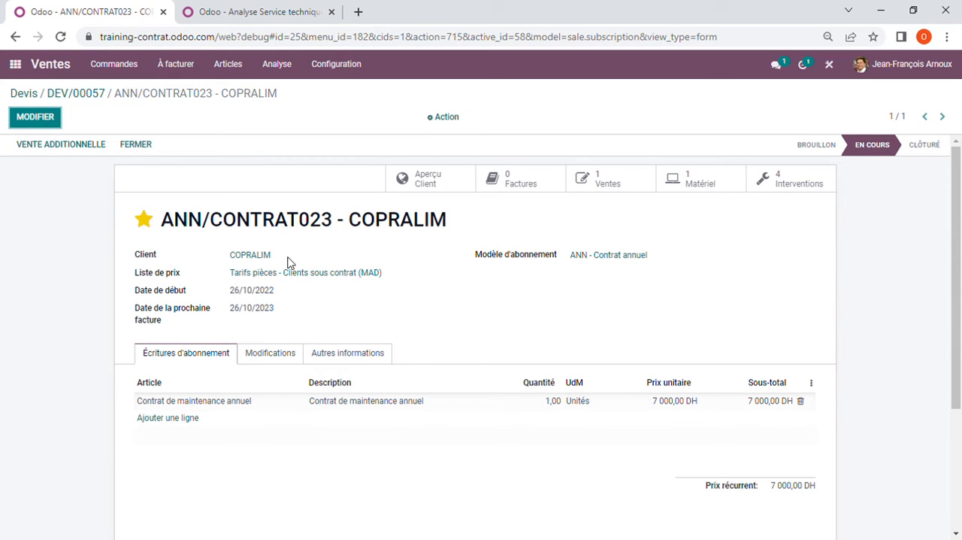
Step: Create and post the customer invoice for the COPRALIM sales order and return to the order
{"action": "left_click", "coordinate": [82, 93]}
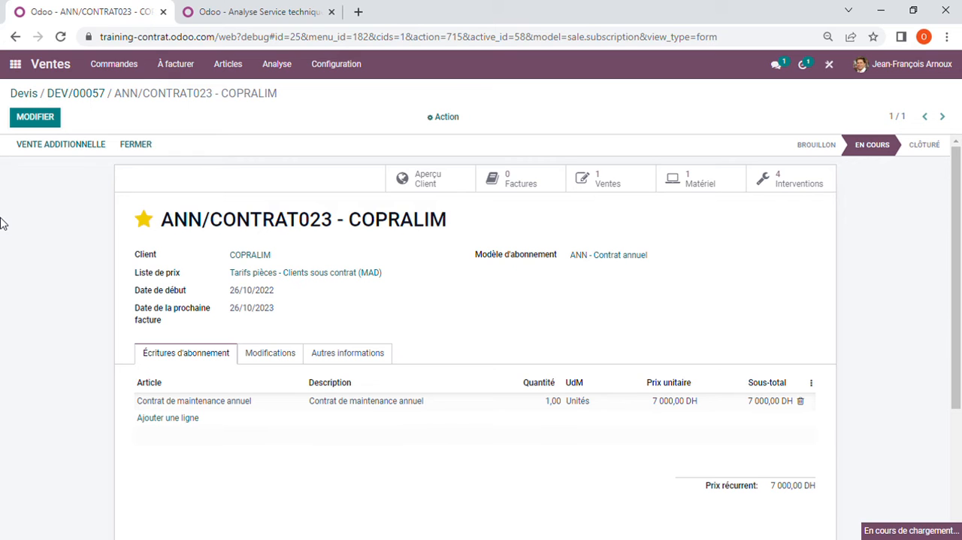
{"action": "left_click", "coordinate": [47, 146]}
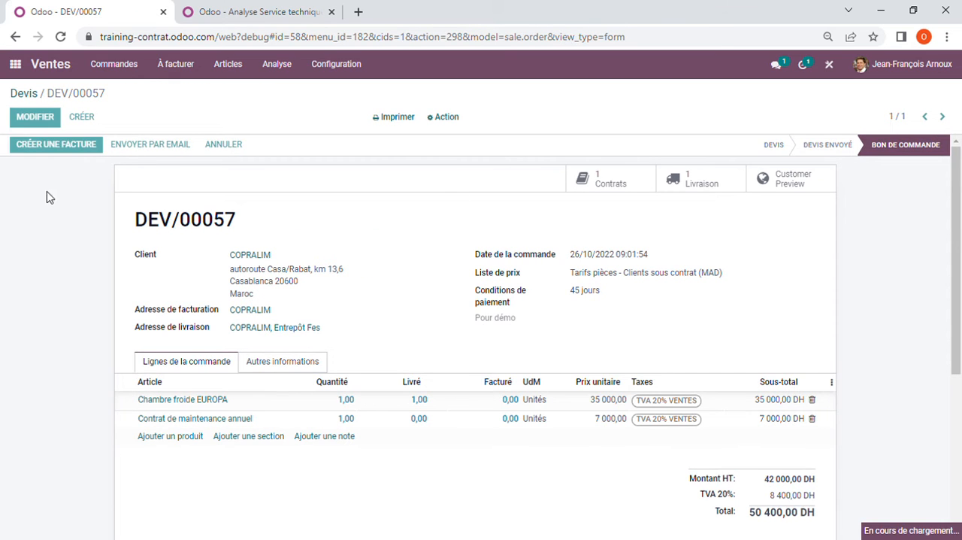
{"action": "left_click", "coordinate": [215, 247]}
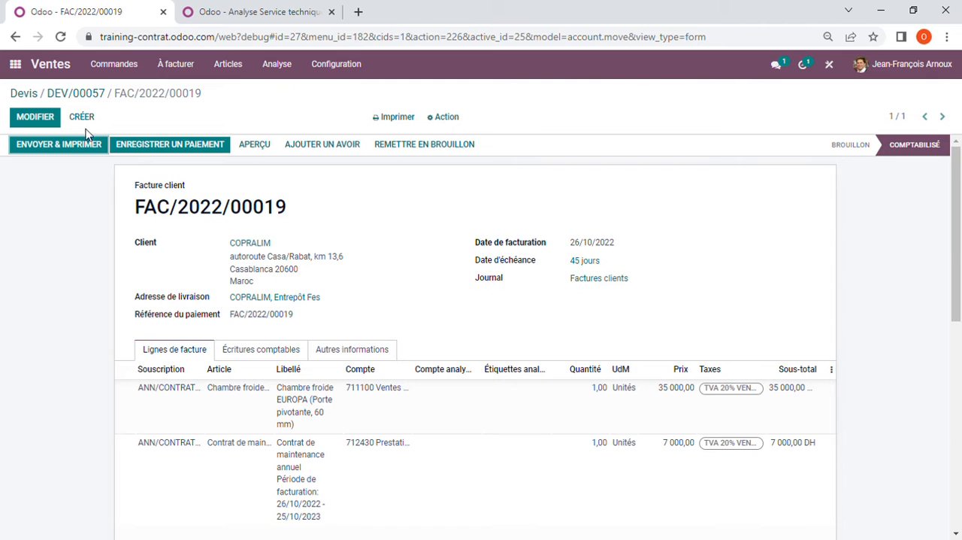
{"action": "left_click", "coordinate": [93, 96]}
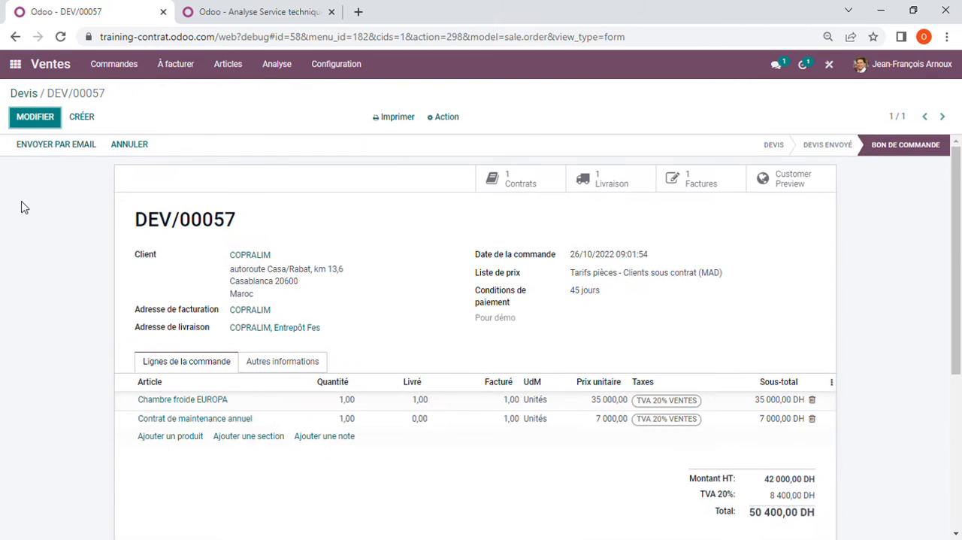
Step: Create another quotation for COPRALIM with one Chambre froide EUROPA, keeping the Porte pivotante and 60 mm options
{"action": "left_click", "coordinate": [83, 118]}
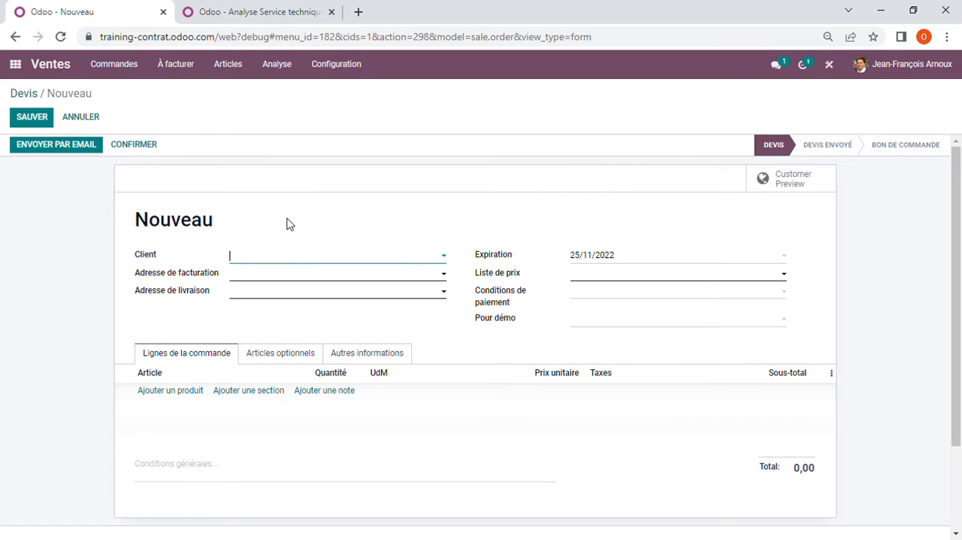
{"action": "left_click", "coordinate": [281, 260]}
{"action": "left_click", "coordinate": [281, 277]}
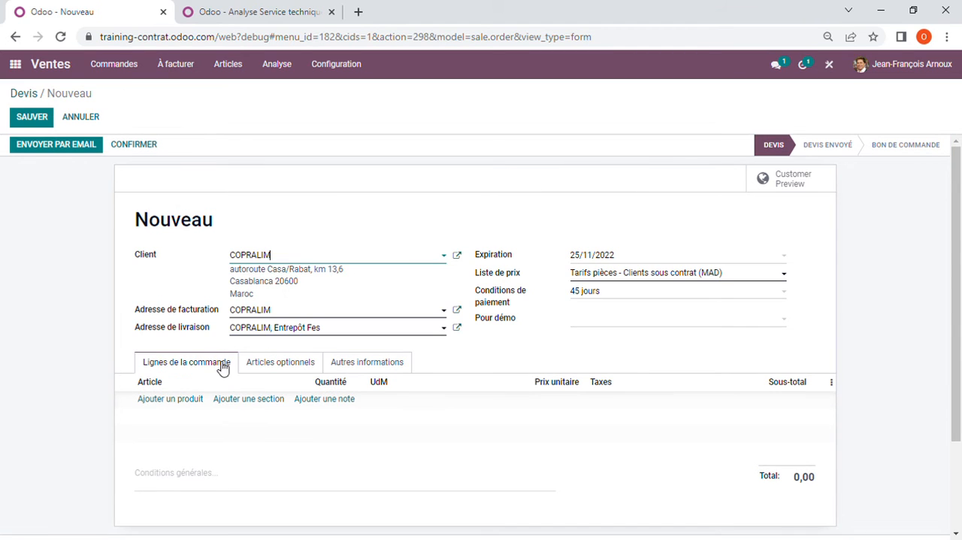
{"action": "left_click", "coordinate": [183, 400]}
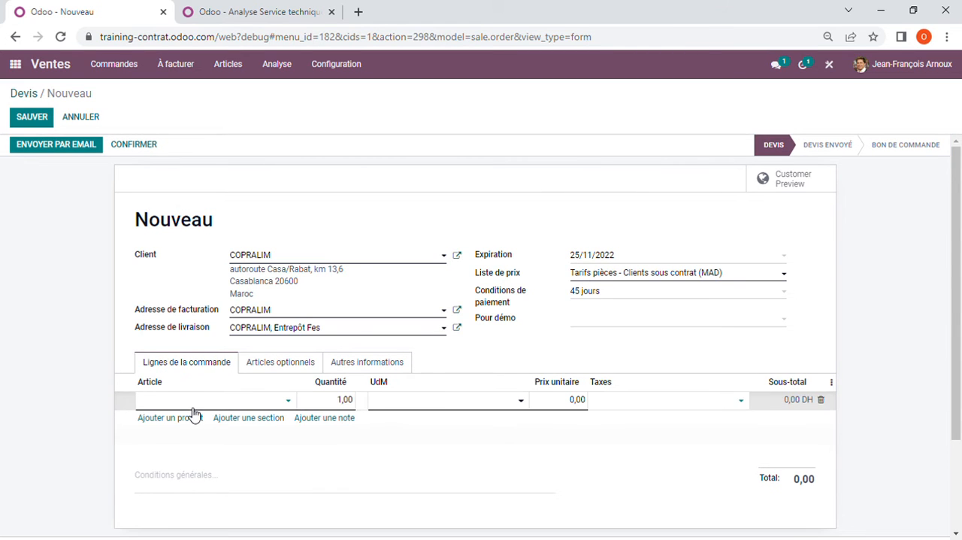
{"action": "left_click", "coordinate": [215, 271]}
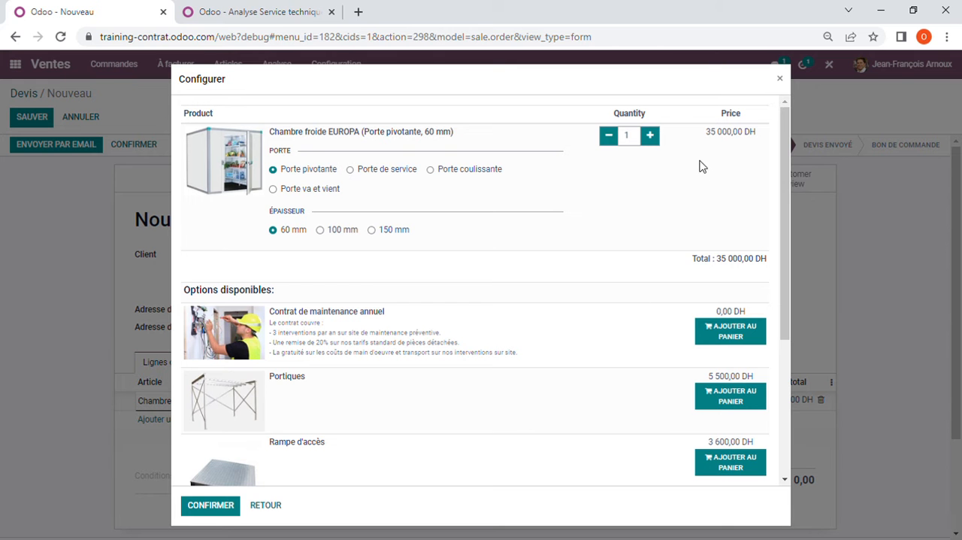
{"action": "left_click", "coordinate": [223, 509]}
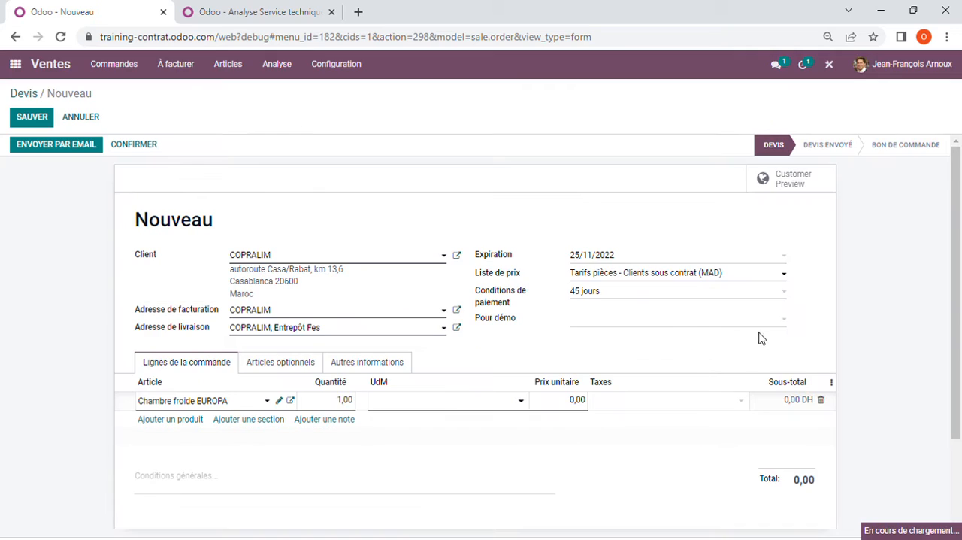
Step: Set the new quotation's Pour démo date to 16/02/2023 and save the quotation
{"action": "left_click", "coordinate": [685, 322]}
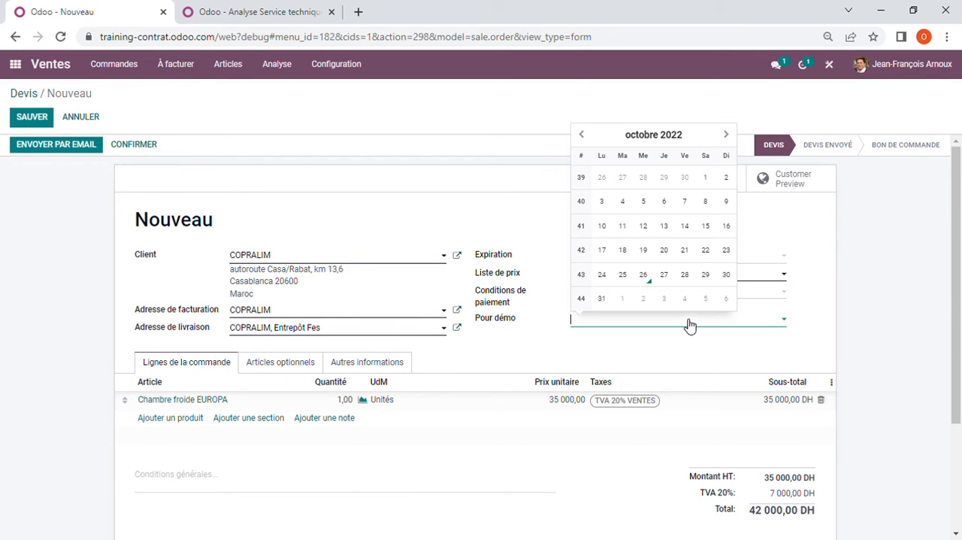
{"action": "left_click", "coordinate": [726, 135]}
{"action": "left_click", "coordinate": [727, 134]}
{"action": "left_click", "coordinate": [726, 134]}
{"action": "left_click", "coordinate": [726, 135]}
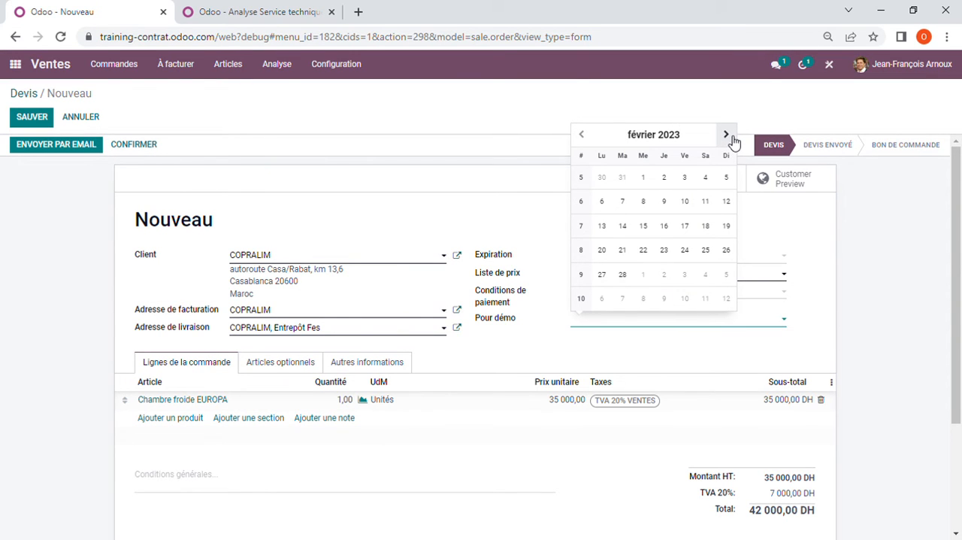
{"action": "left_click", "coordinate": [664, 226]}
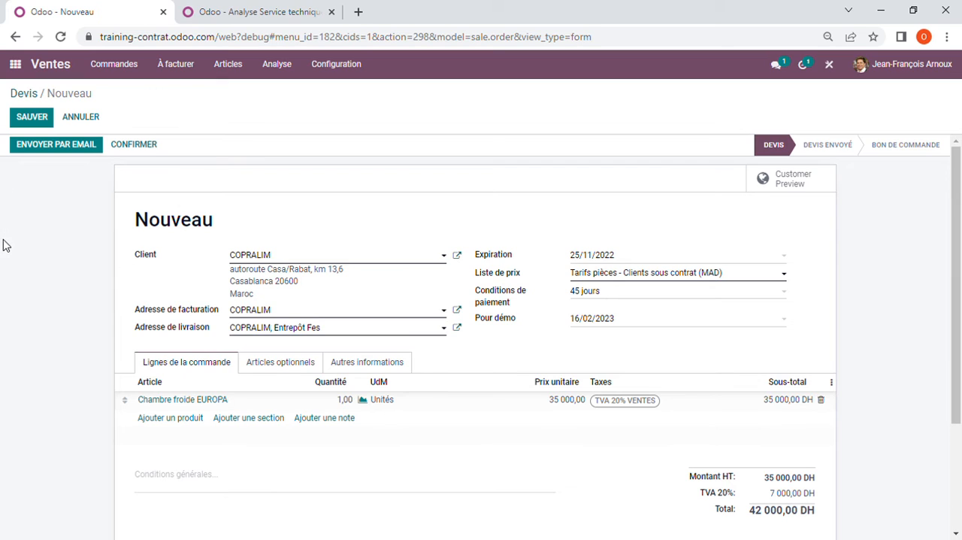
{"action": "left_click", "coordinate": [32, 119]}
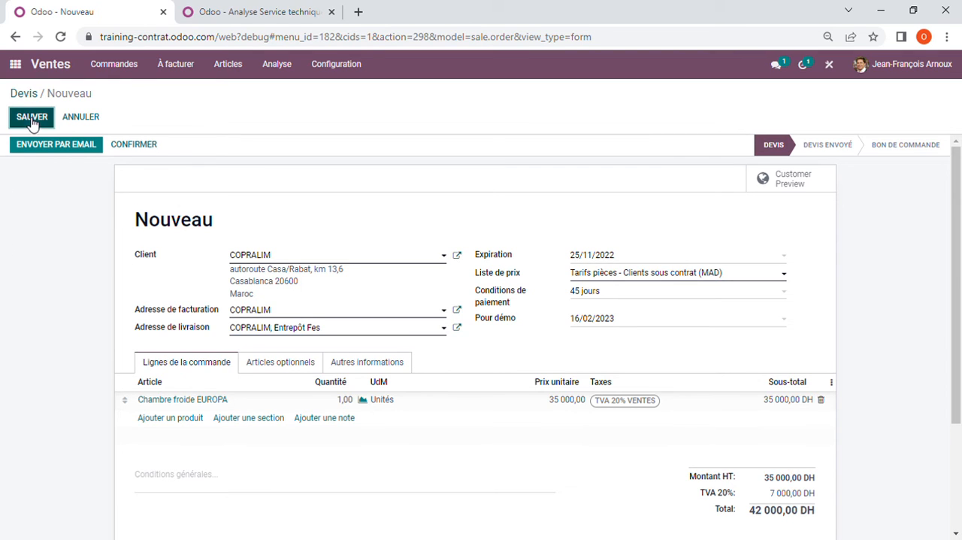
Step: Add the optional Contrat de maintenance annuel to the quotation's order lines and confirm the quotation
{"action": "left_click", "coordinate": [278, 363]}
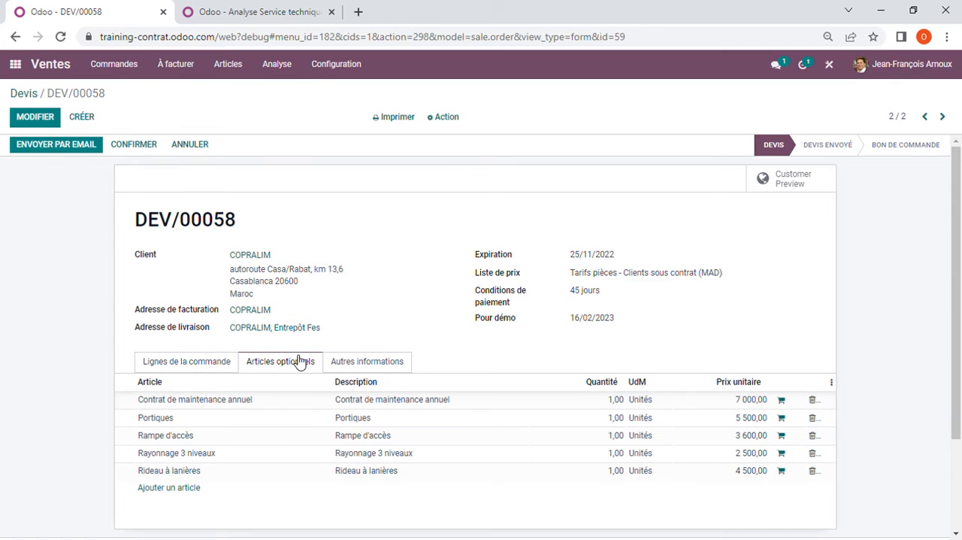
{"action": "left_click", "coordinate": [781, 401]}
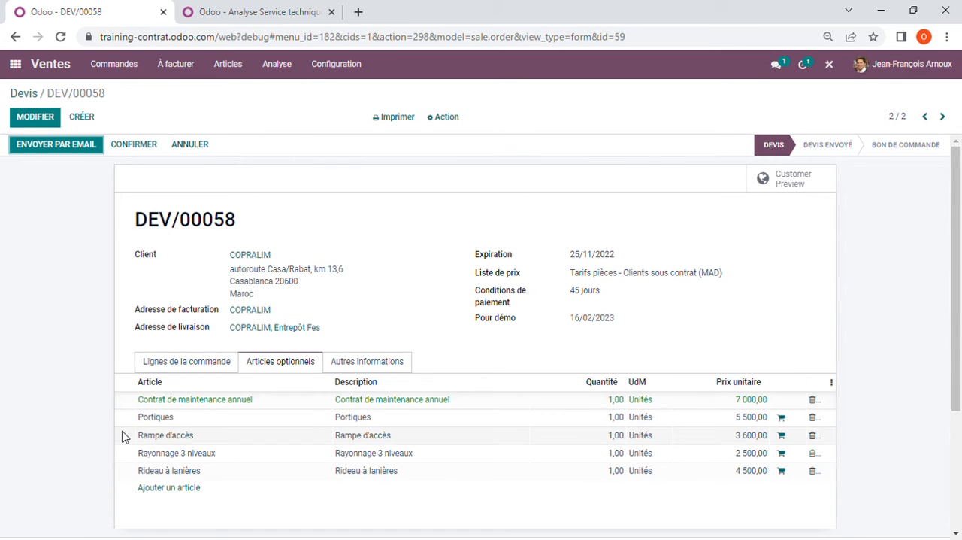
{"action": "left_click", "coordinate": [186, 364]}
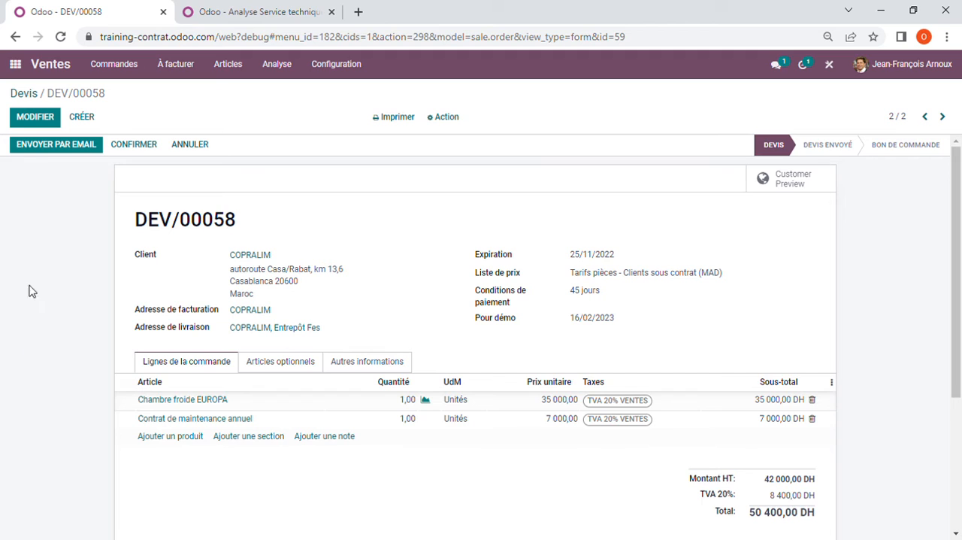
{"action": "left_click", "coordinate": [136, 147]}
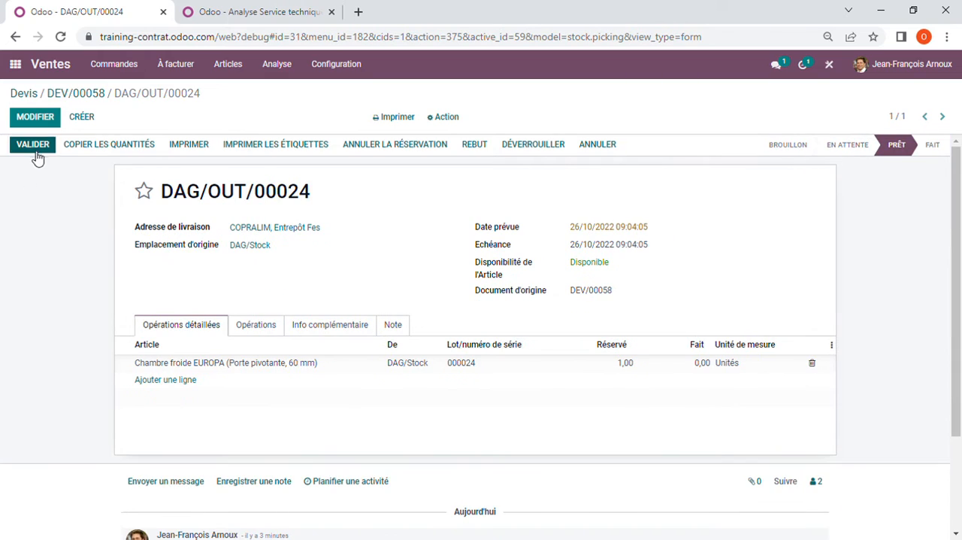
Step: Validate the delivery of the Chambre froide EUROPA and return to the sales order
{"action": "left_click", "coordinate": [33, 156]}
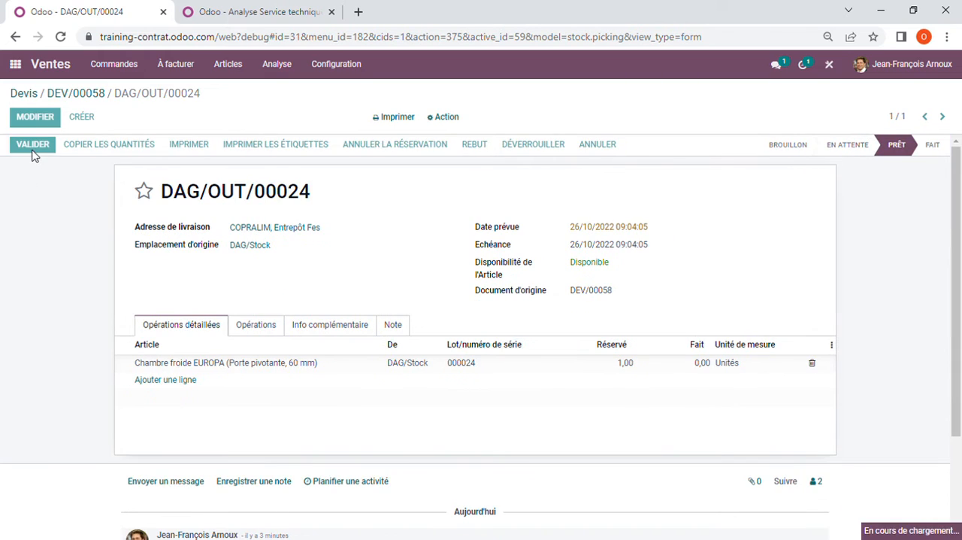
{"action": "left_click", "coordinate": [212, 179]}
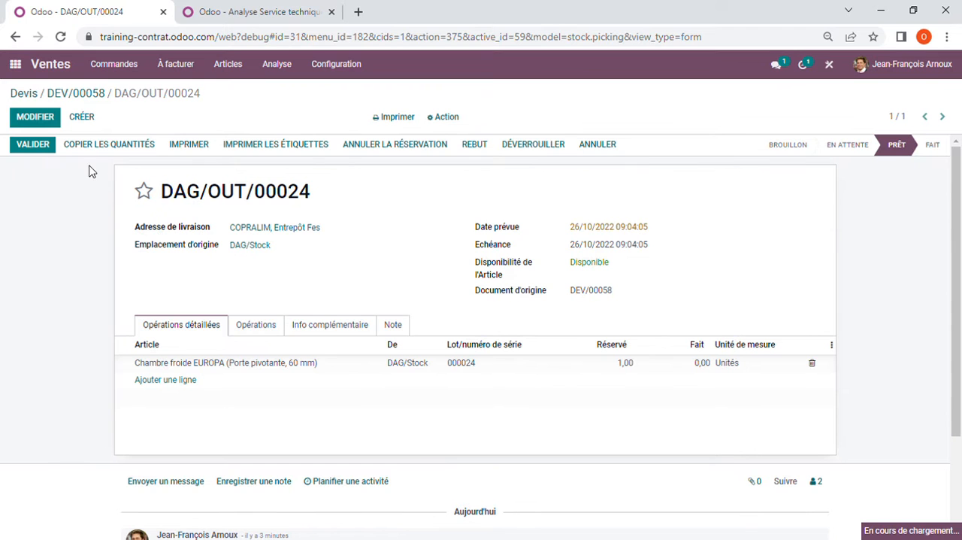
{"action": "left_click", "coordinate": [85, 96]}
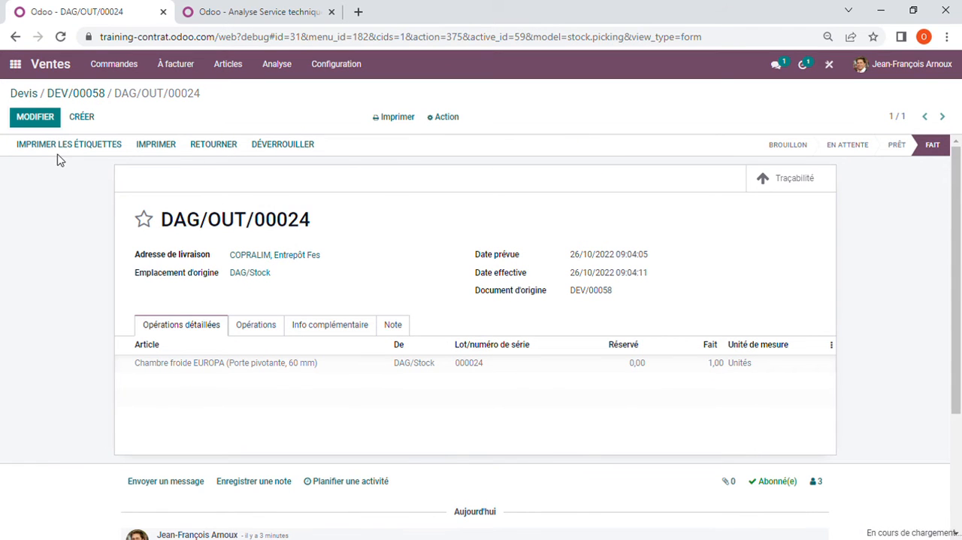
Step: Create a Facture normale for the sales order, review its invoice lines, confirm it and return to the order
{"action": "left_click", "coordinate": [58, 147]}
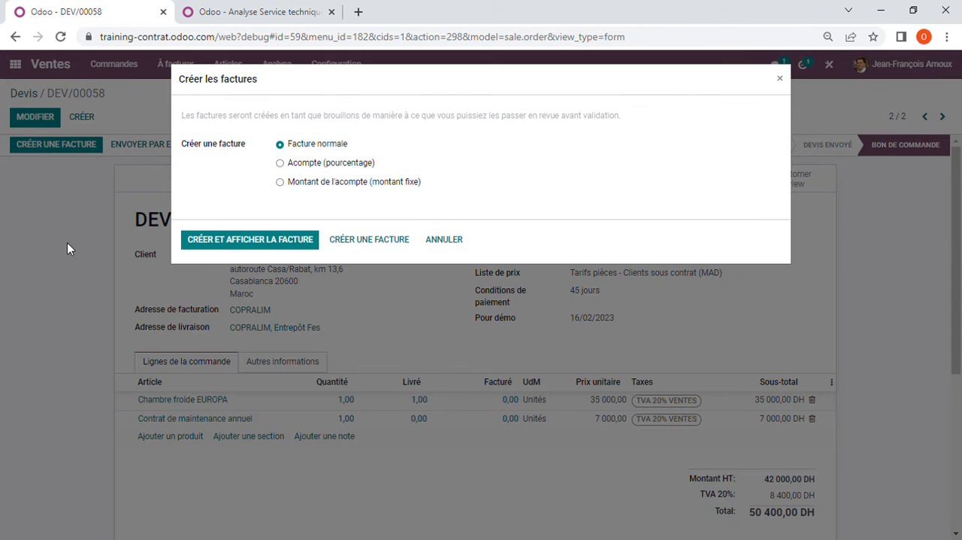
{"action": "left_click", "coordinate": [252, 251]}
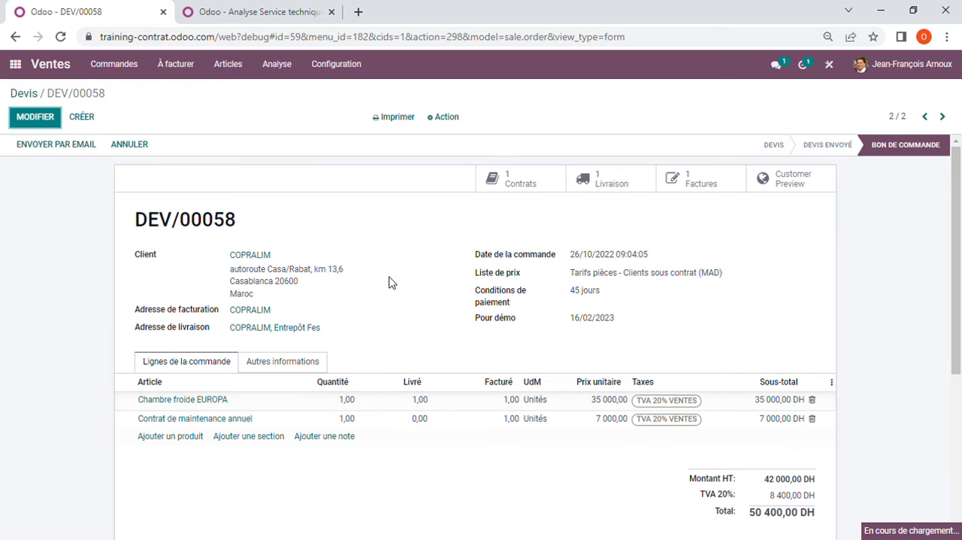
{"action": "scroll", "coordinate": [391, 285], "scroll_direction": "down", "scroll_amount": 3}
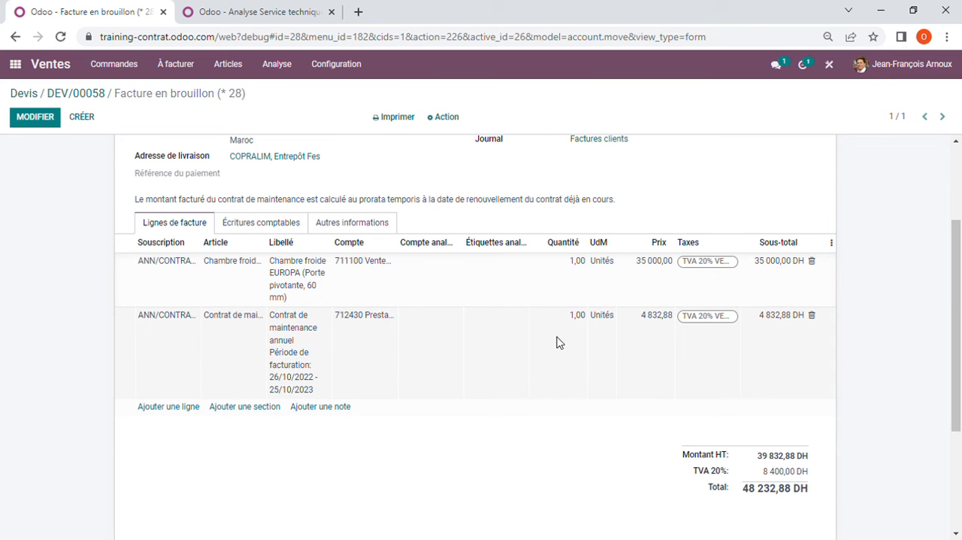
{"action": "scroll", "coordinate": [528, 338], "scroll_direction": "up", "scroll_amount": 1}
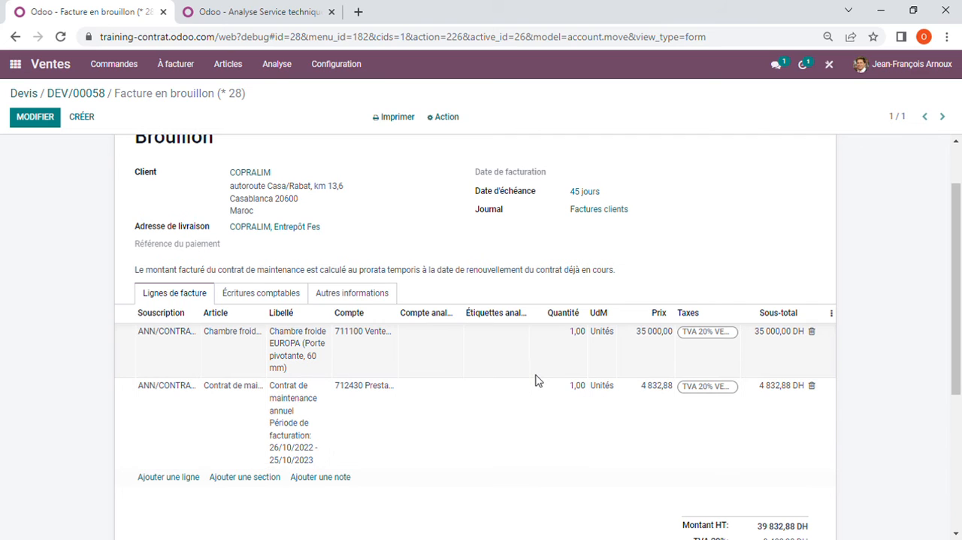
{"action": "scroll", "coordinate": [534, 379], "scroll_direction": "up", "scroll_amount": 2}
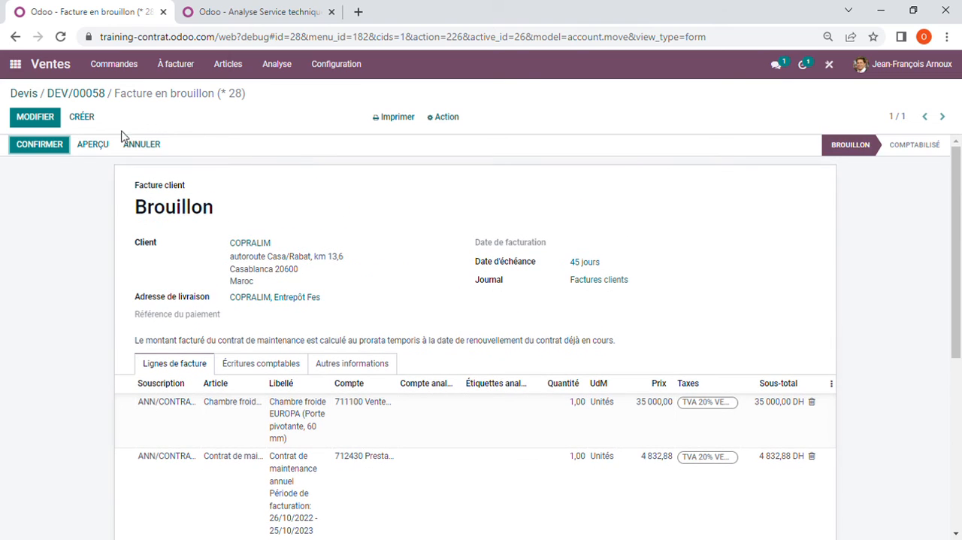
{"action": "left_click", "coordinate": [39, 147]}
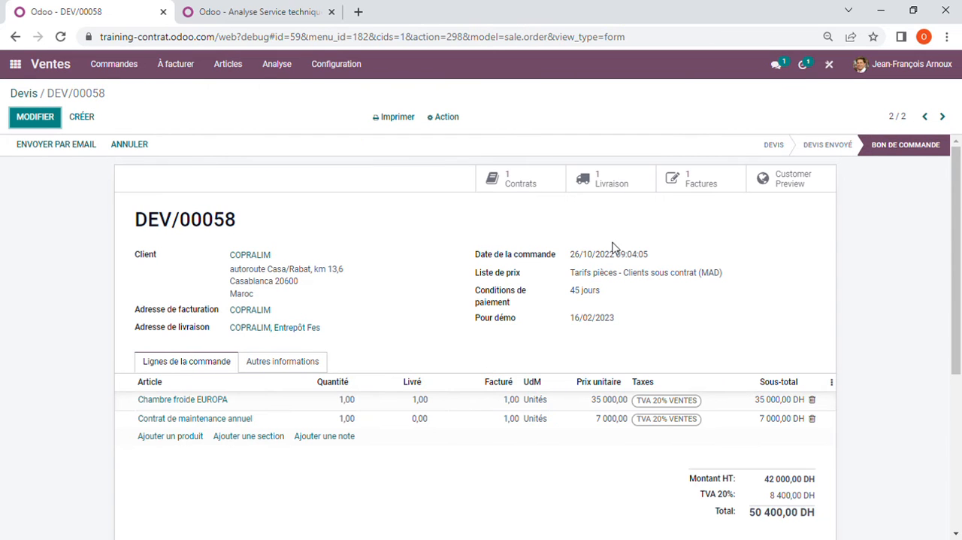
Step: Open the order's linked maintenance contract and review its Matériel list and planned interventions
{"action": "left_click", "coordinate": [517, 184]}
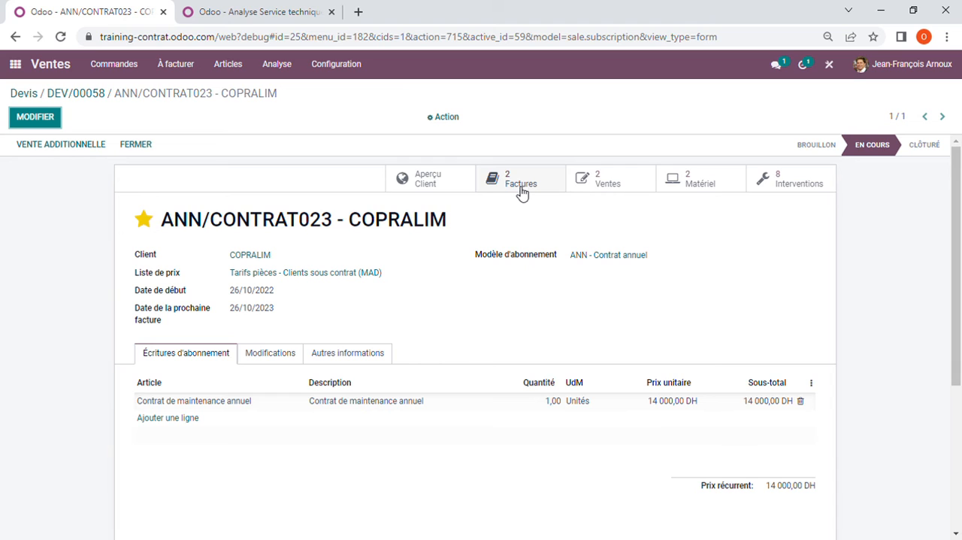
{"action": "left_click", "coordinate": [720, 186]}
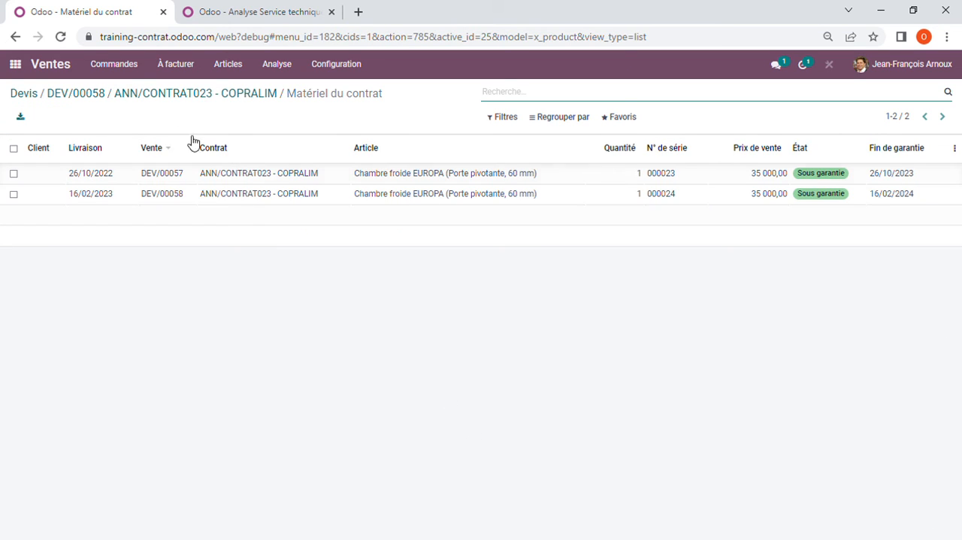
{"action": "left_click", "coordinate": [226, 94]}
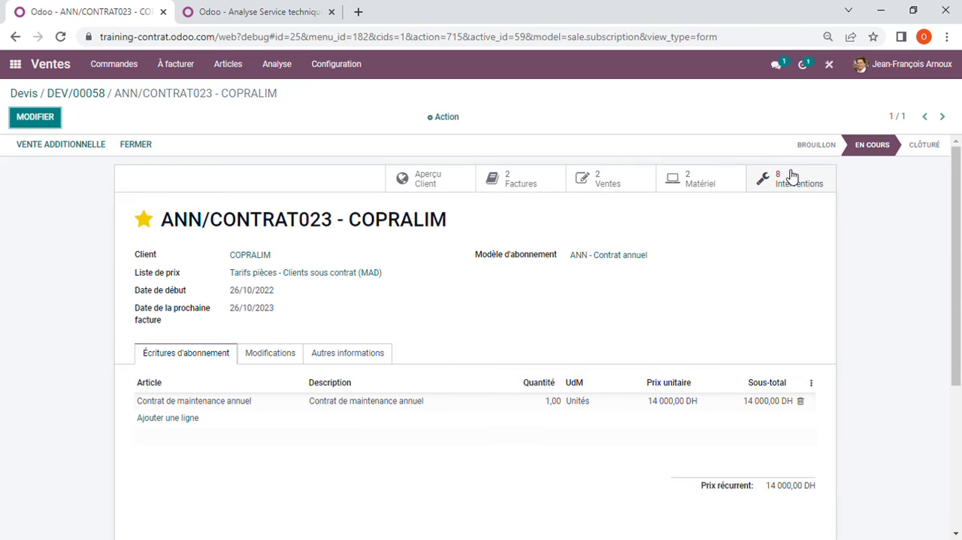
{"action": "left_click", "coordinate": [785, 183]}
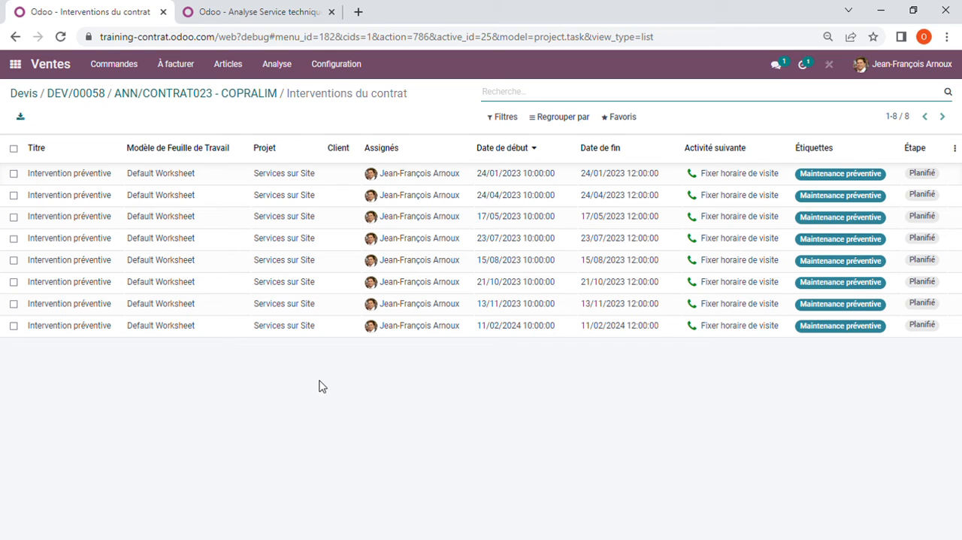
{"action": "left_click", "coordinate": [236, 94]}
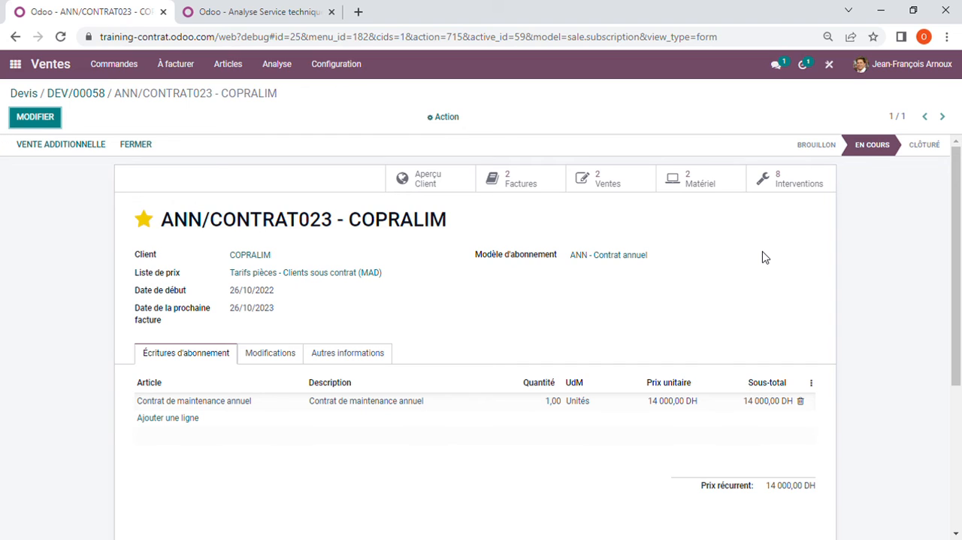
Step: Set the contract's Date de la prochaine facture to 28/10/2022 and save the contract
{"action": "left_click", "coordinate": [37, 124]}
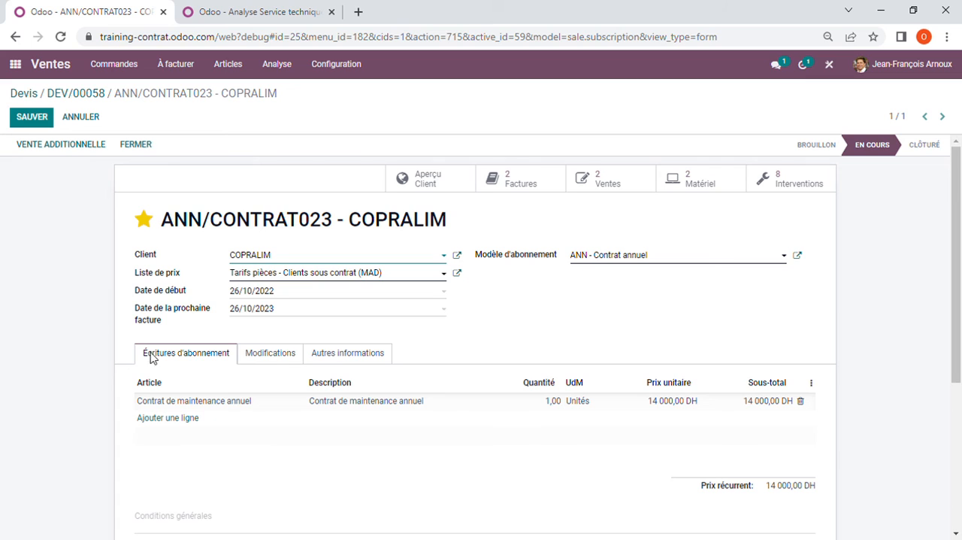
{"action": "left_click", "coordinate": [304, 314]}
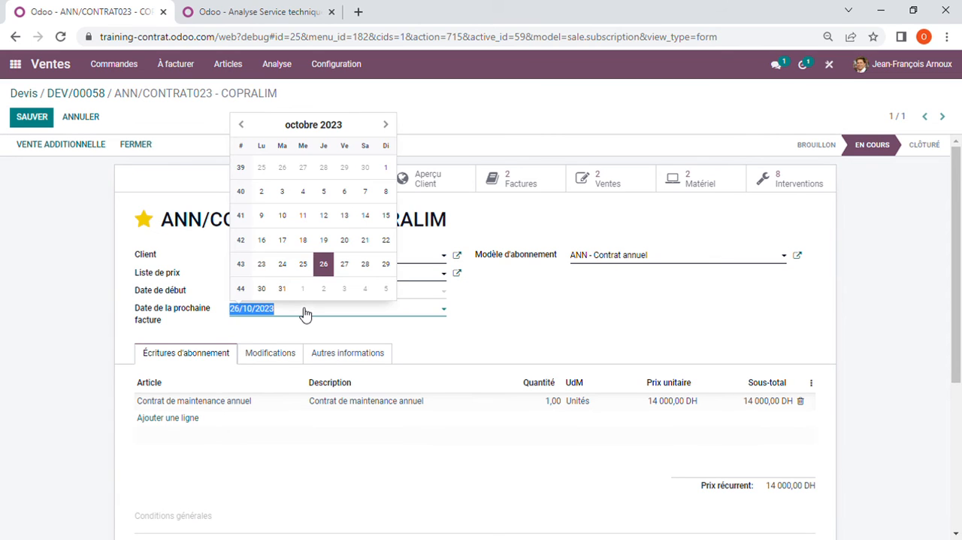
{"action": "left_click", "coordinate": [312, 125]}
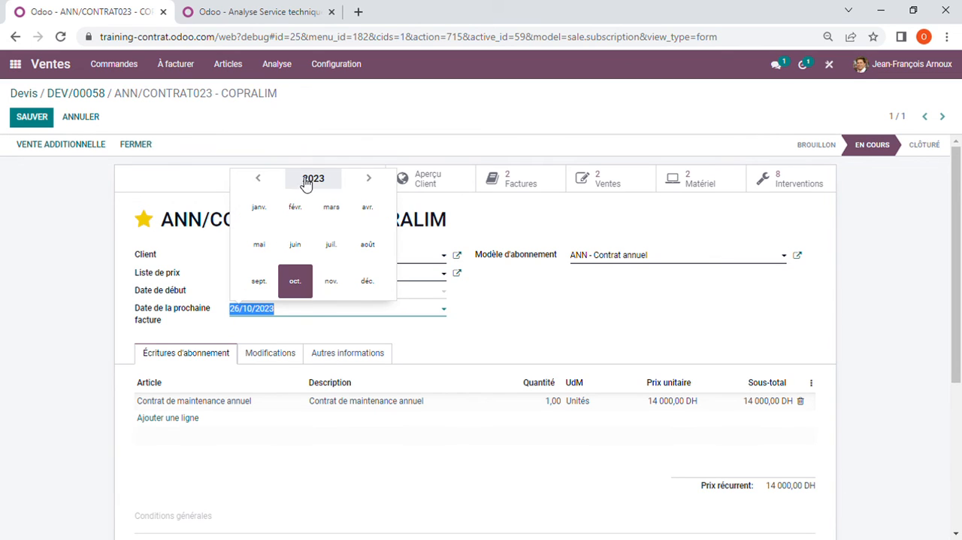
{"action": "left_click", "coordinate": [257, 181]}
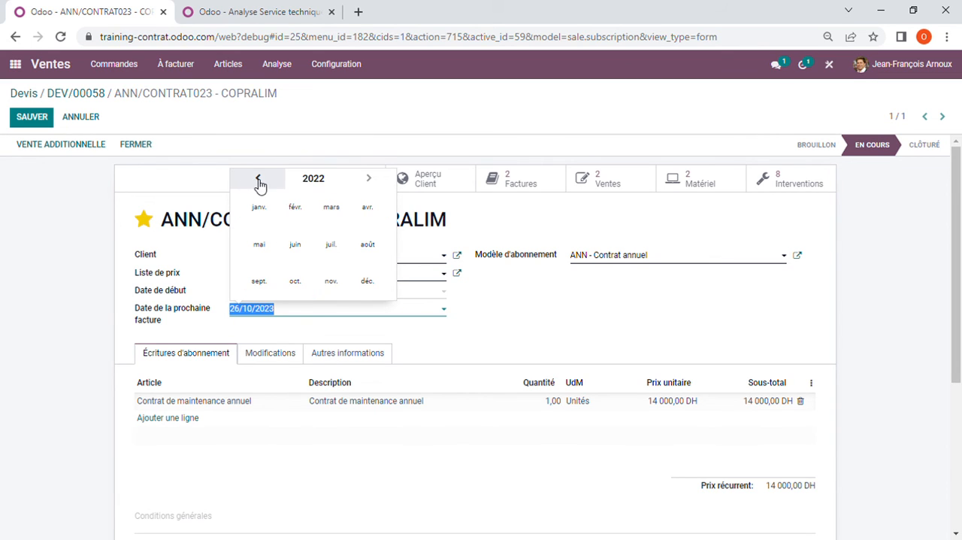
{"action": "left_click", "coordinate": [309, 292]}
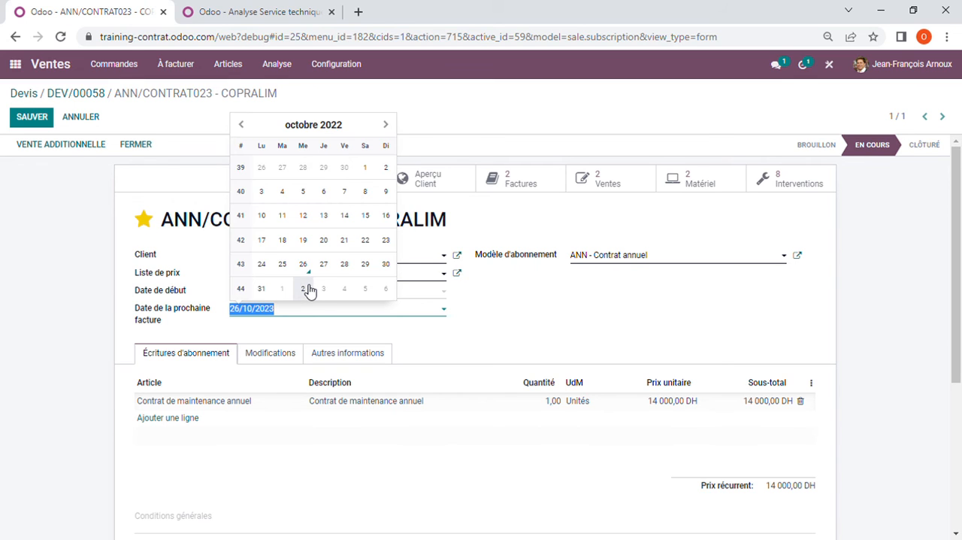
{"action": "left_click", "coordinate": [345, 267]}
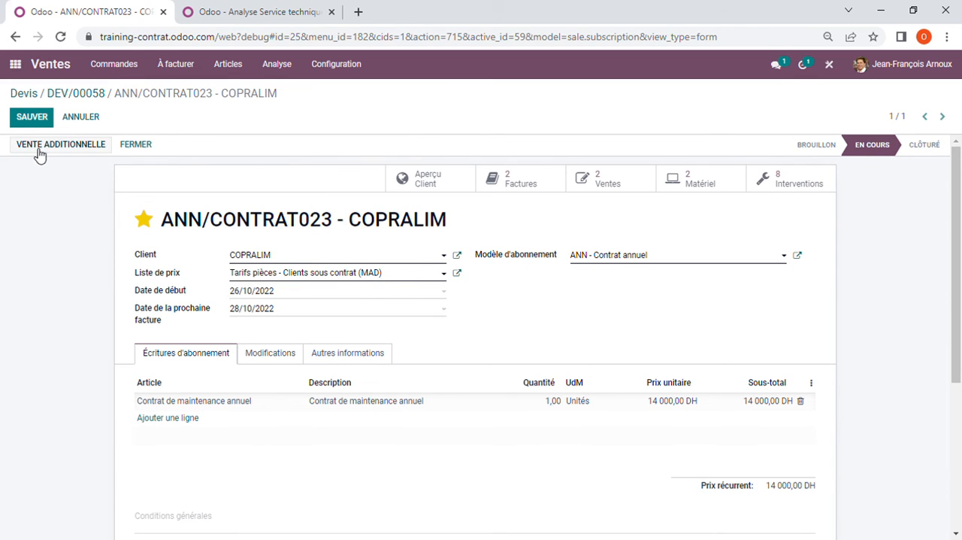
{"action": "left_click", "coordinate": [33, 119]}
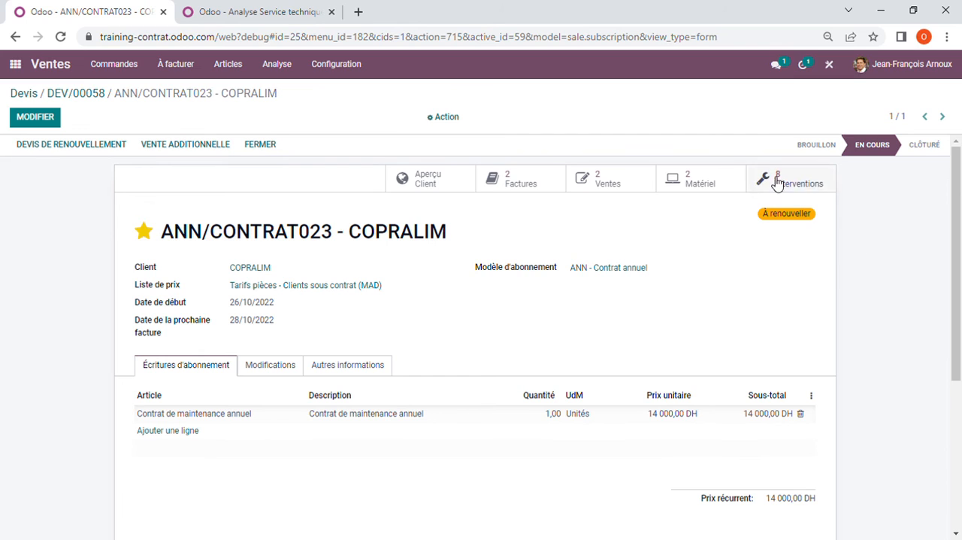
Step: Check the Abonnements list in Tableaux de bord for the contract due for renewal and return to the home menu
{"action": "left_click", "coordinate": [18, 66]}
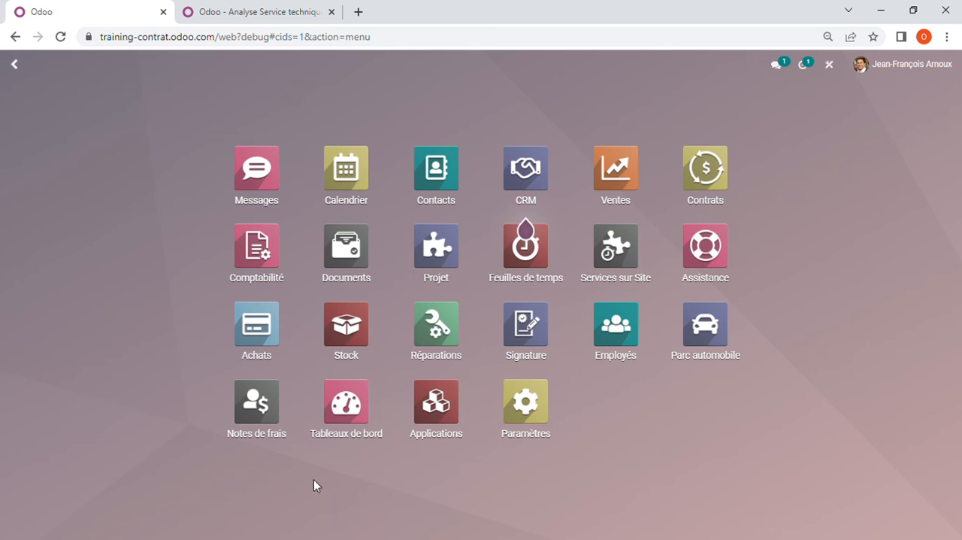
{"action": "left_click", "coordinate": [354, 425]}
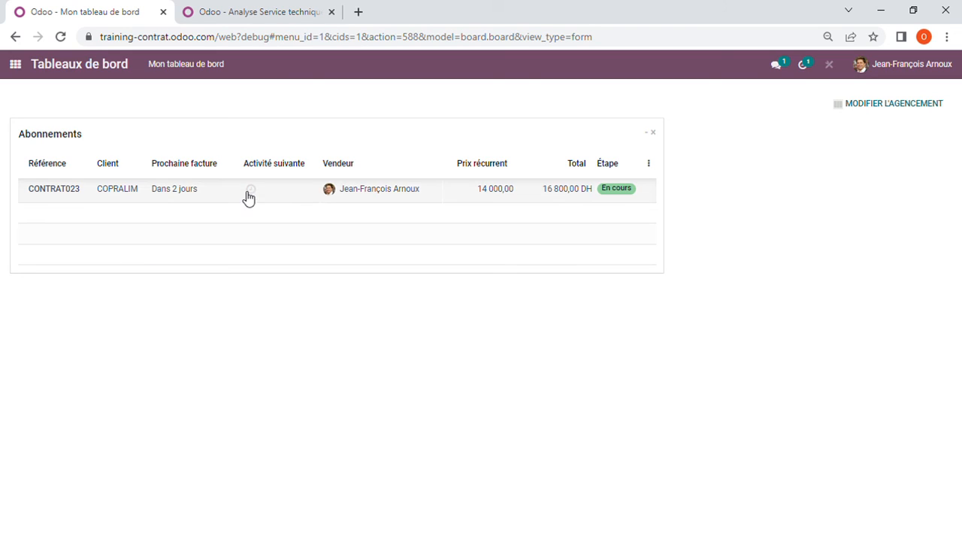
{"action": "left_click", "coordinate": [15, 64]}
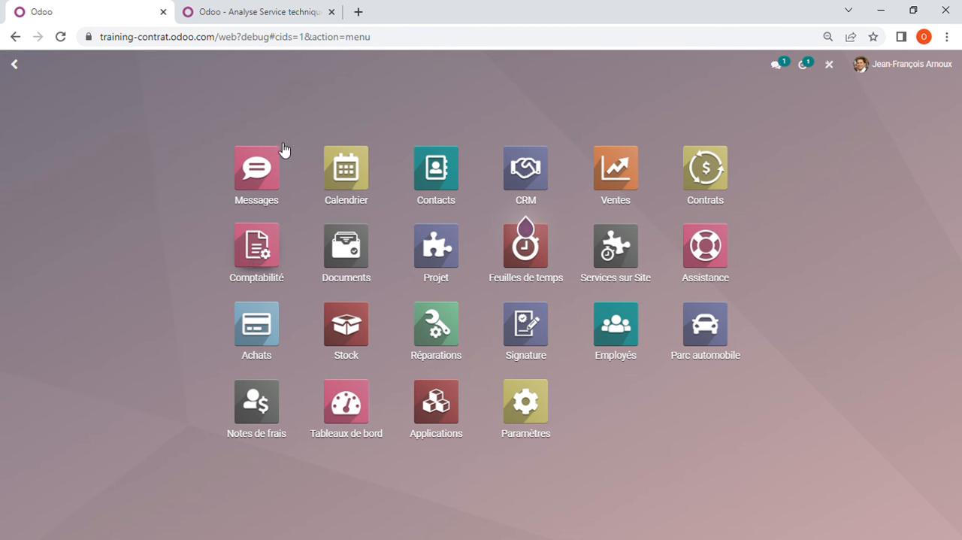
Step: Examine the Analyse Service technique report comparing mars 2022 with févr. 2022, from CHIFFRE D'AFFAIRES down to Résultat d'exploitation
{"action": "left_click", "coordinate": [269, 12]}
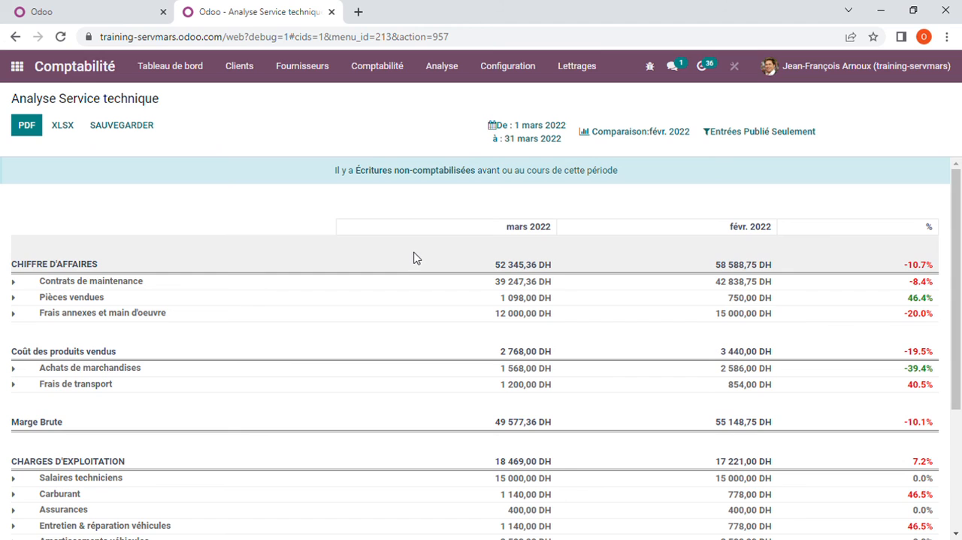
{"action": "scroll", "coordinate": [413, 258], "scroll_direction": "down", "scroll_amount": 1}
{"action": "scroll", "coordinate": [412, 260], "scroll_direction": "up", "scroll_amount": 1}
{"action": "scroll", "coordinate": [401, 279], "scroll_direction": "down", "scroll_amount": 1}
{"action": "scroll", "coordinate": [401, 278], "scroll_direction": "up", "scroll_amount": 1}
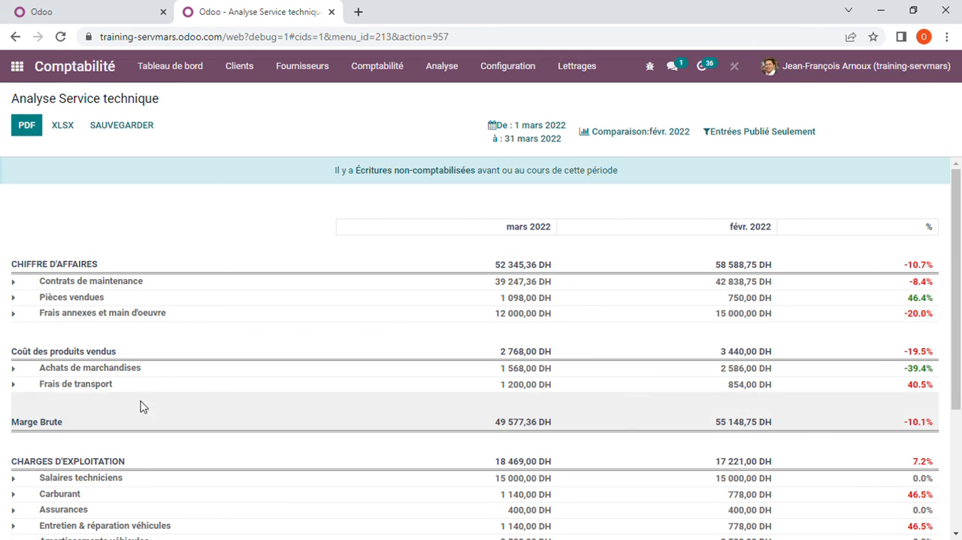
{"action": "scroll", "coordinate": [116, 403], "scroll_direction": "down", "scroll_amount": 1}
{"action": "scroll", "coordinate": [116, 401], "scroll_direction": "down", "scroll_amount": 2}
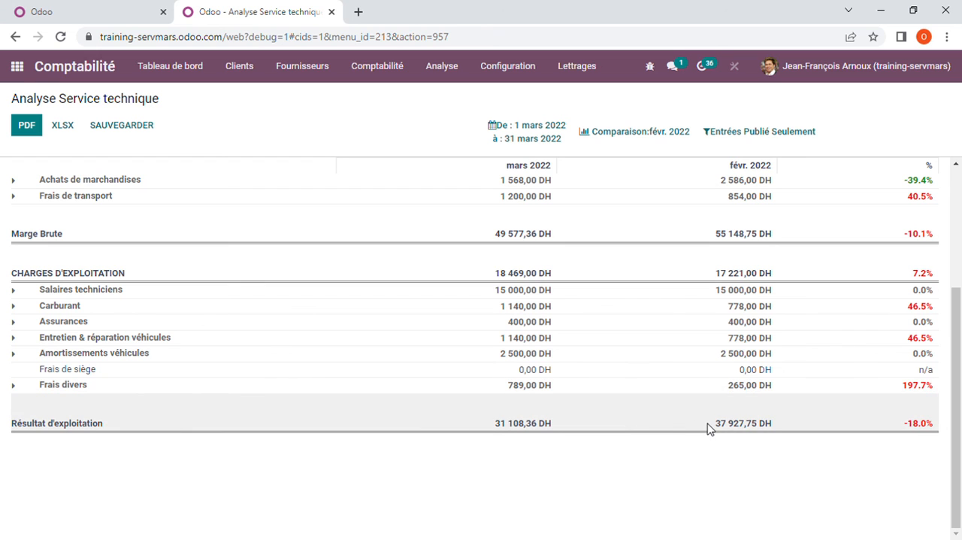
{"action": "scroll", "coordinate": [703, 457], "scroll_direction": "up", "scroll_amount": 1}
{"action": "scroll", "coordinate": [698, 454], "scroll_direction": "up", "scroll_amount": 2}
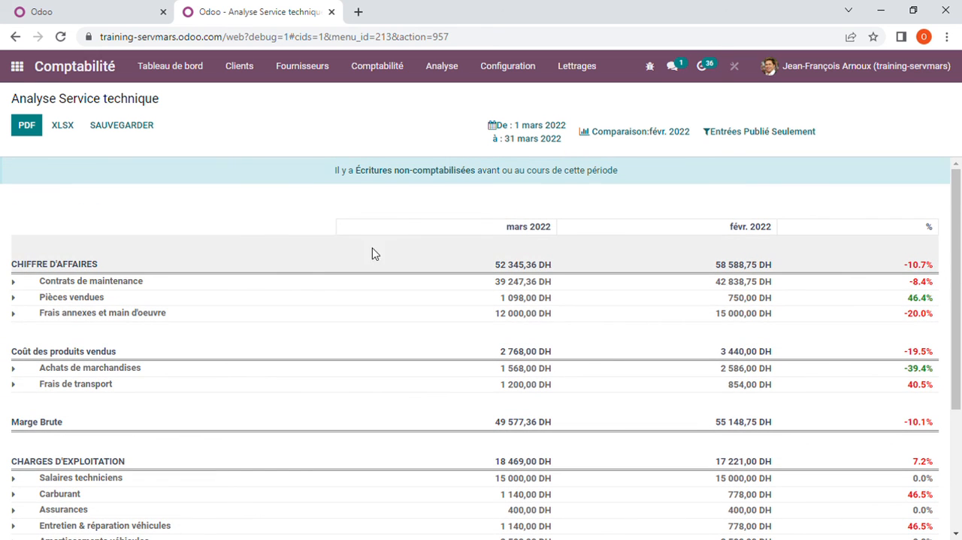